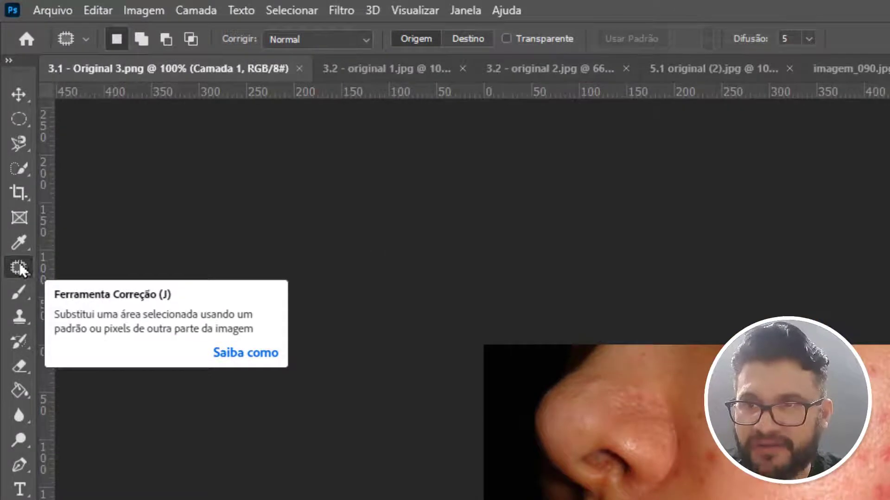
Step: Activate the Spot Healing Brush and reduce its brush size to 30
{"action": "left_click", "coordinate": [20, 269]}
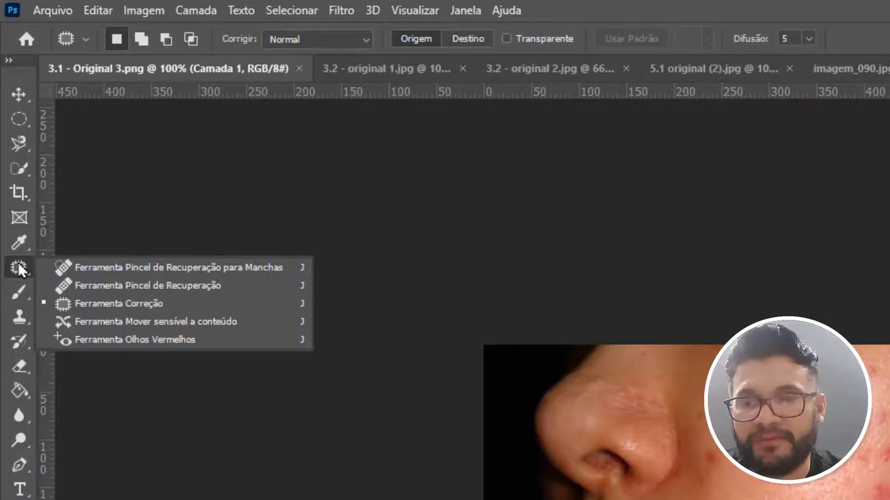
{"action": "left_click", "coordinate": [85, 262]}
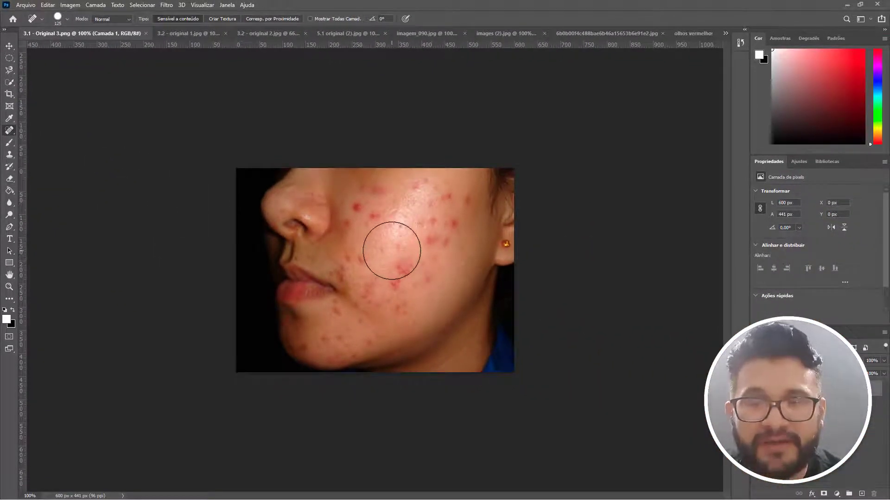
{"action": "scroll", "coordinate": [396, 254], "scroll_direction": "up", "scroll_amount": 5}
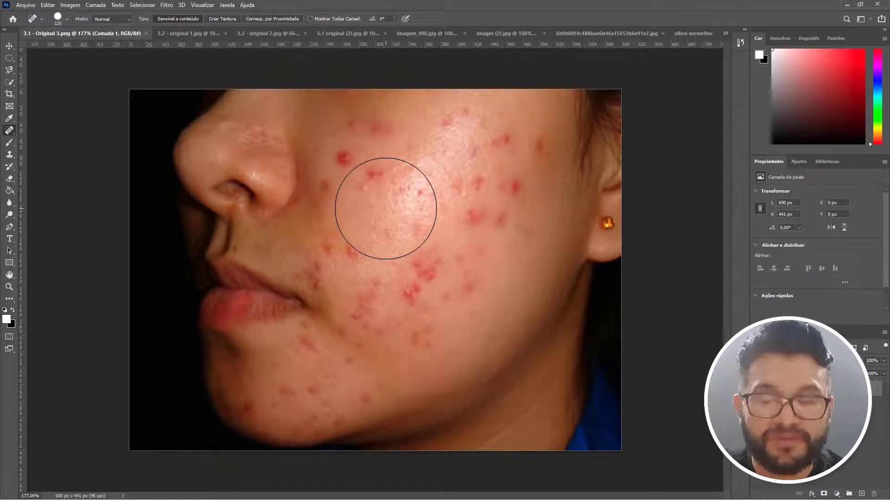
{"action": "key", "text": "bracketleft"}
{"action": "key", "text": "bracketleft"}
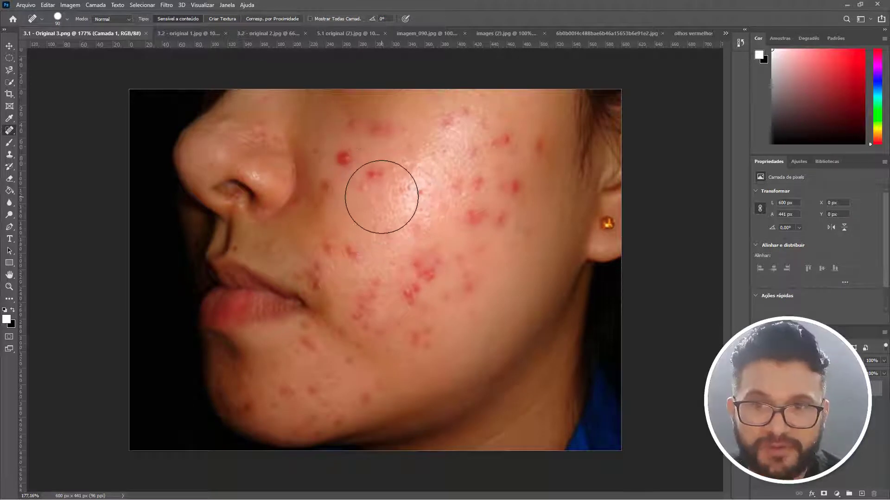
{"action": "key", "text": "bracketleft"}
{"action": "key", "text": "bracketleft"}
{"action": "key", "text": "bracketleft"}
{"action": "key", "text": "bracketleft"}
{"action": "key", "text": "bracketleft"}
{"action": "key", "text": "bracketleft"}
{"action": "key", "text": "bracketleft"}
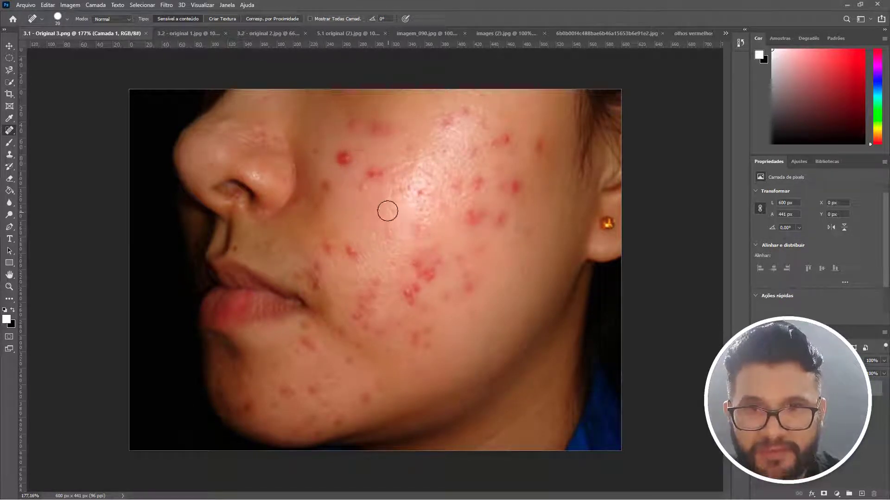
{"action": "key", "text": "bracketleft"}
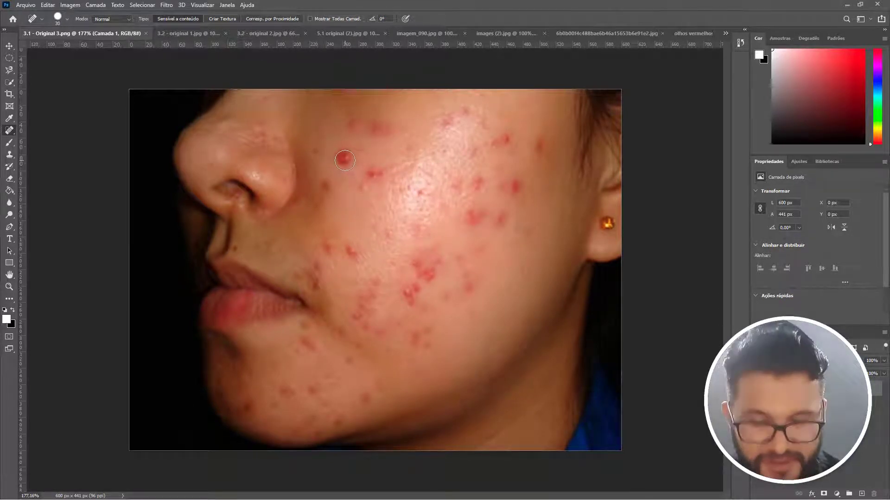
{"action": "key", "text": "bracketright"}
{"action": "key", "text": "bracketright"}
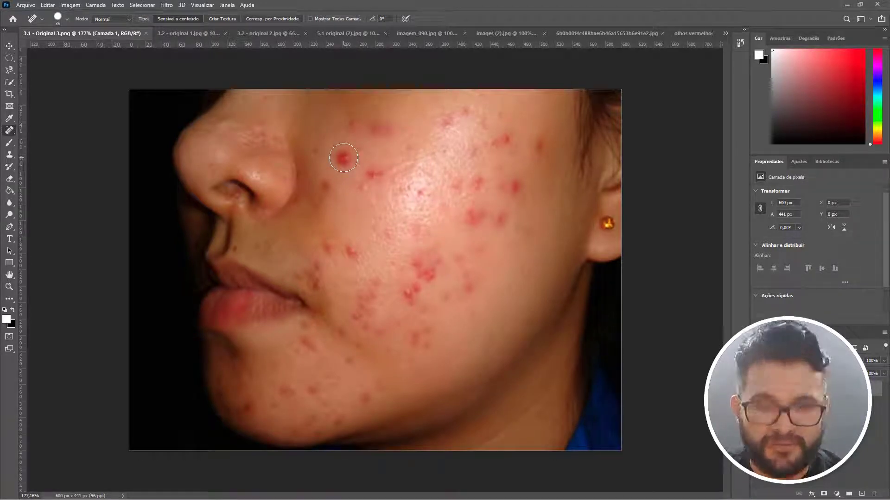
{"action": "key", "text": "bracketleft"}
{"action": "key", "text": "bracketleft"}
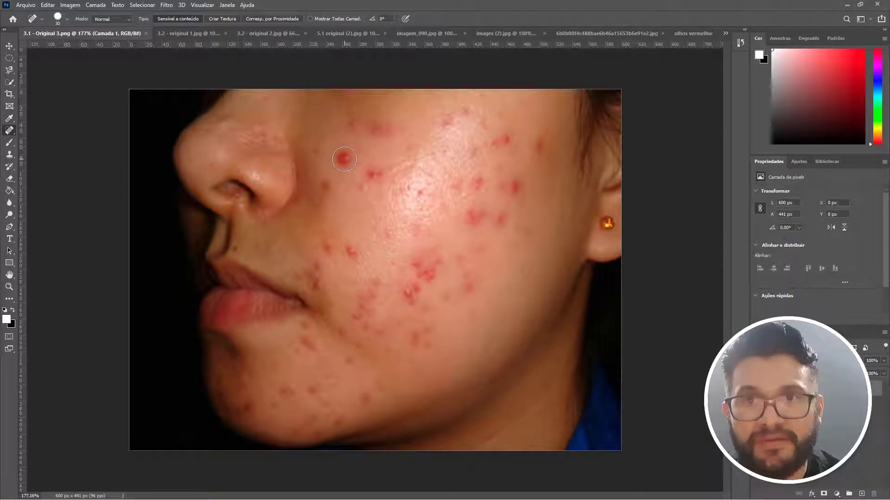
Step: Heal the bright red pimple beside the nose and the red blemishes on the outer and upper cheek
{"action": "left_click", "coordinate": [345, 159]}
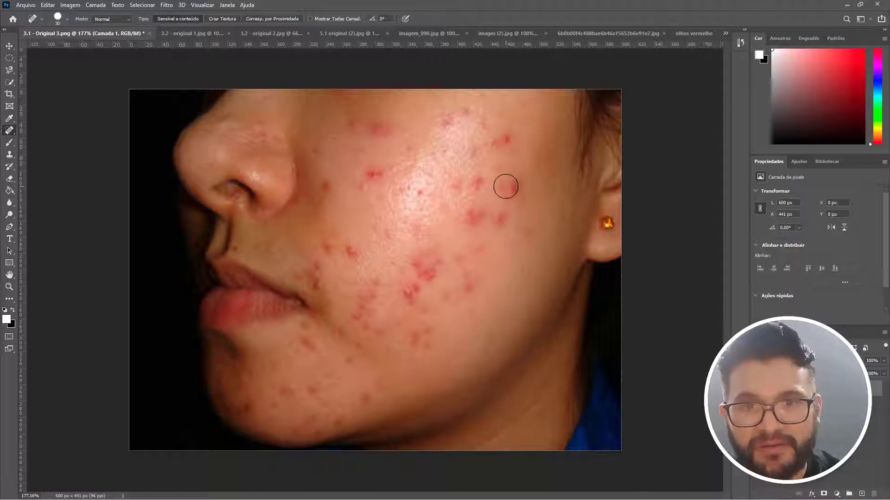
{"action": "left_click", "coordinate": [518, 188]}
{"action": "left_click", "coordinate": [500, 218]}
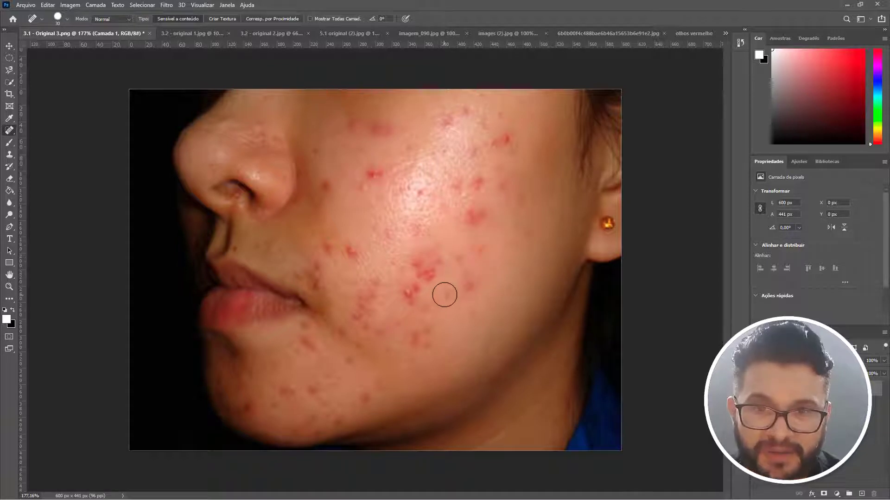
{"action": "left_click", "coordinate": [477, 187]}
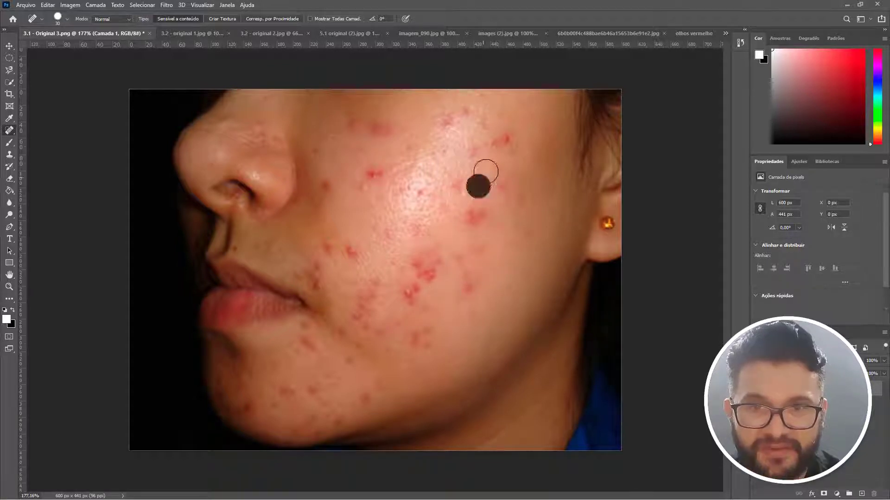
{"action": "left_click", "coordinate": [501, 140]}
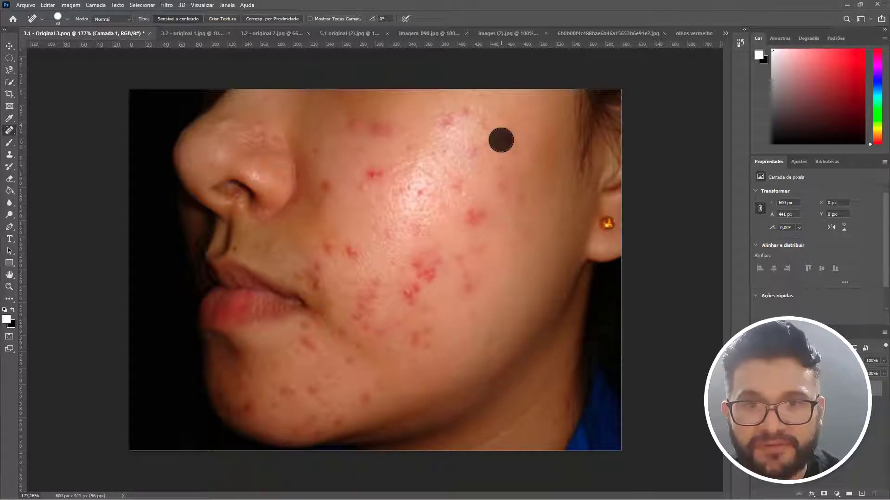
Step: Heal the remaining spots on the inner cheek beside the nose, from below the eye area down to mouth level
{"action": "left_click", "coordinate": [377, 174]}
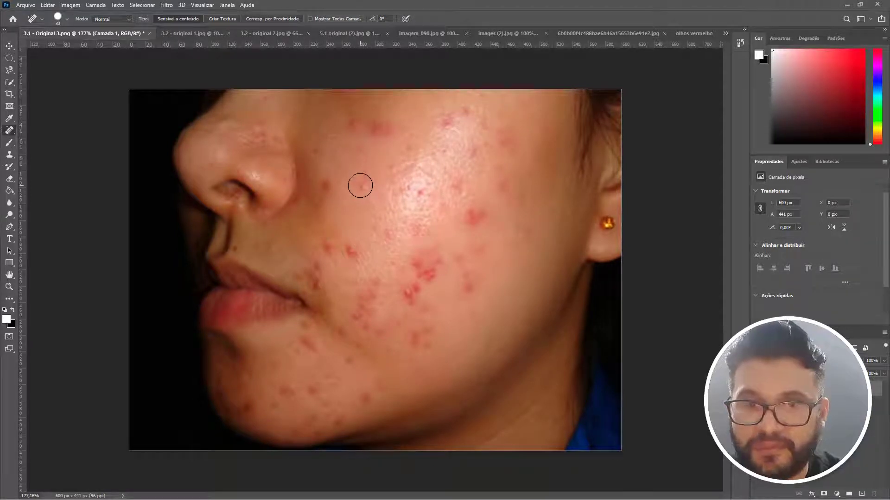
{"action": "left_click", "coordinate": [352, 254]}
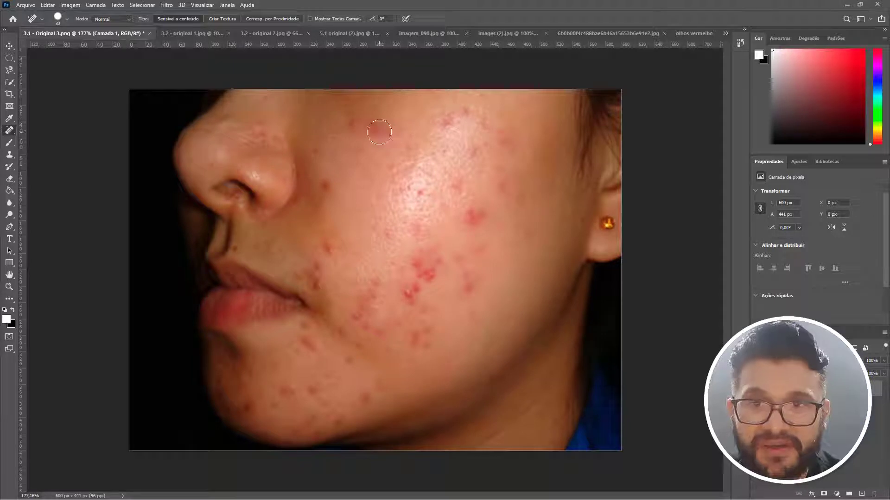
{"action": "left_click", "coordinate": [354, 125]}
{"action": "left_click", "coordinate": [331, 185]}
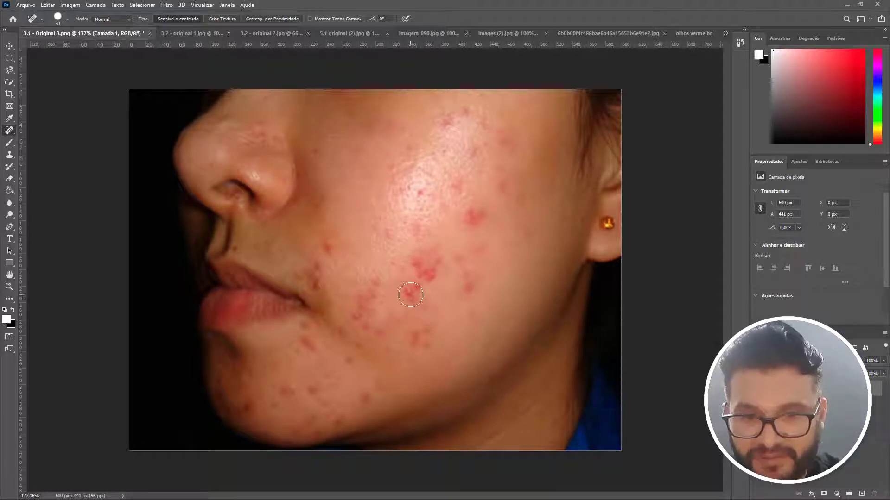
Step: Heal the clustered red blemishes in the middle of the cheek with a brush size of 35
{"action": "left_click", "coordinate": [413, 292]}
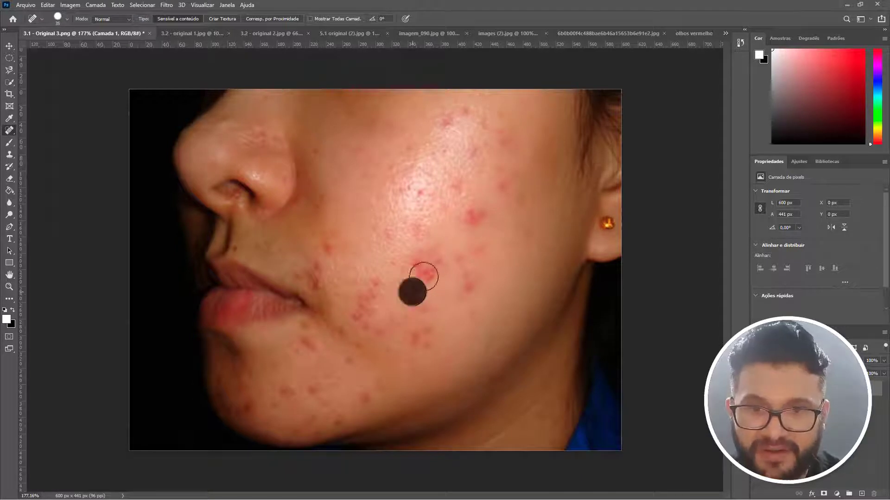
{"action": "left_click", "coordinate": [474, 212]}
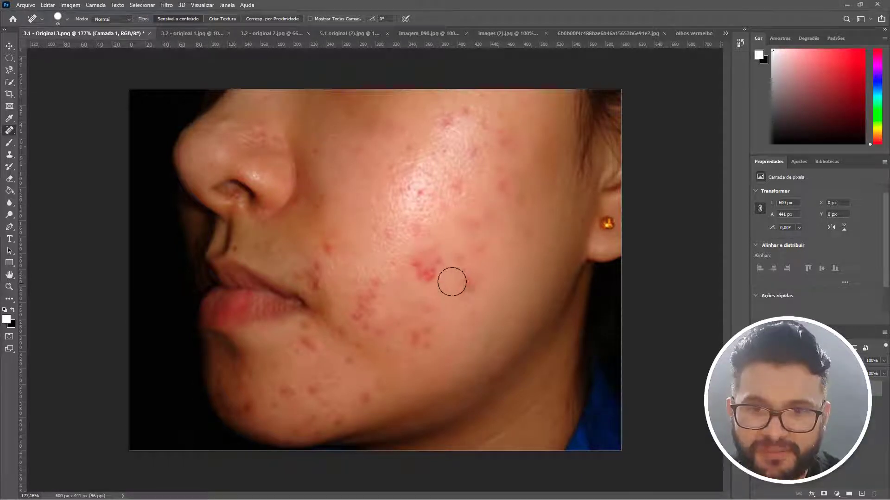
{"action": "left_click", "coordinate": [426, 277]}
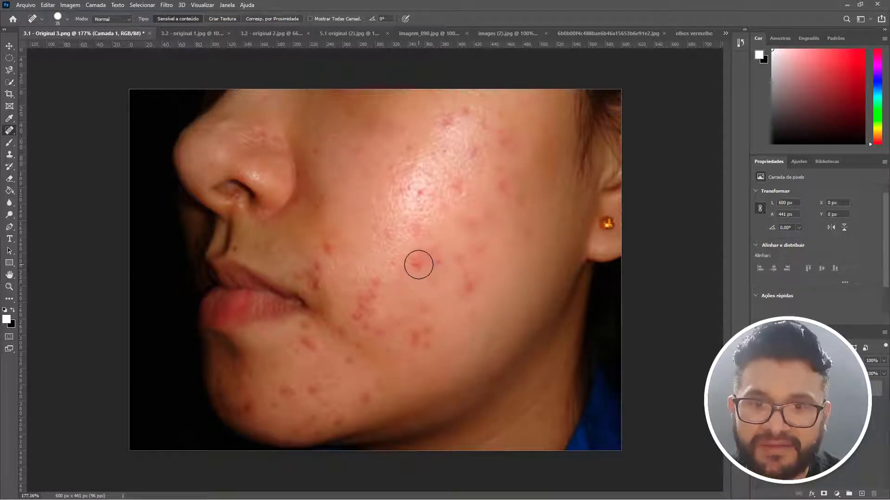
{"action": "left_click", "coordinate": [436, 264]}
{"action": "left_click", "coordinate": [468, 288]}
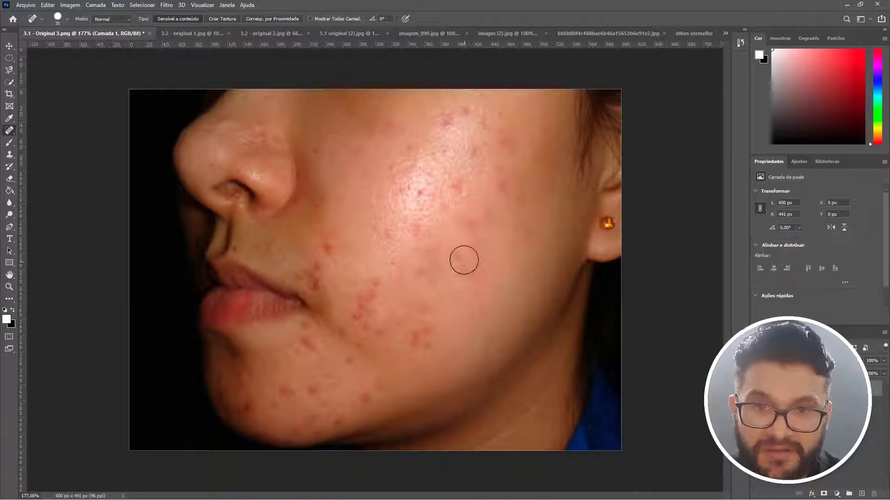
{"action": "left_click", "coordinate": [462, 267]}
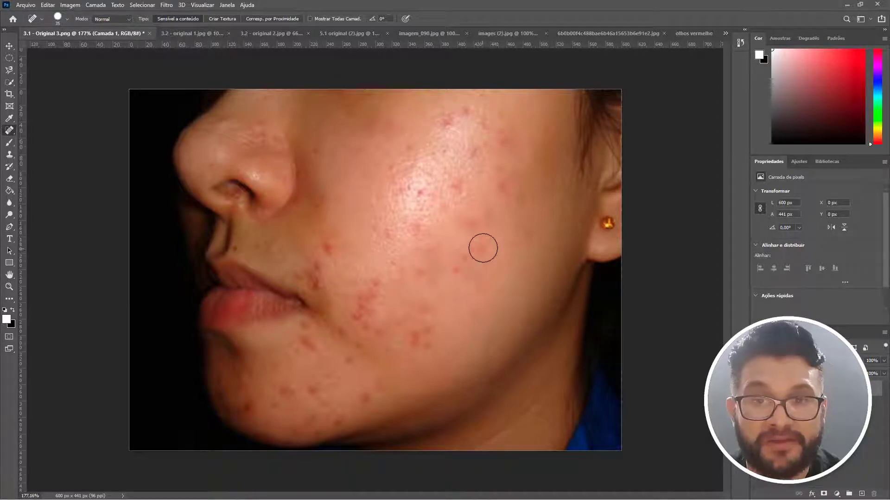
Step: Heal the faint blemishes on the upper outer cheek and around the top of the shiny highlight
{"action": "left_click", "coordinate": [474, 224]}
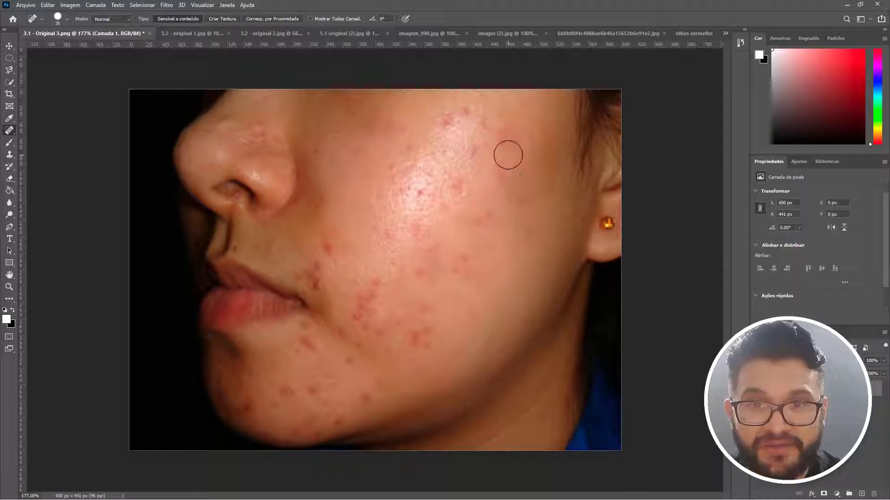
{"action": "left_click", "coordinate": [509, 141]}
{"action": "left_click", "coordinate": [460, 113]}
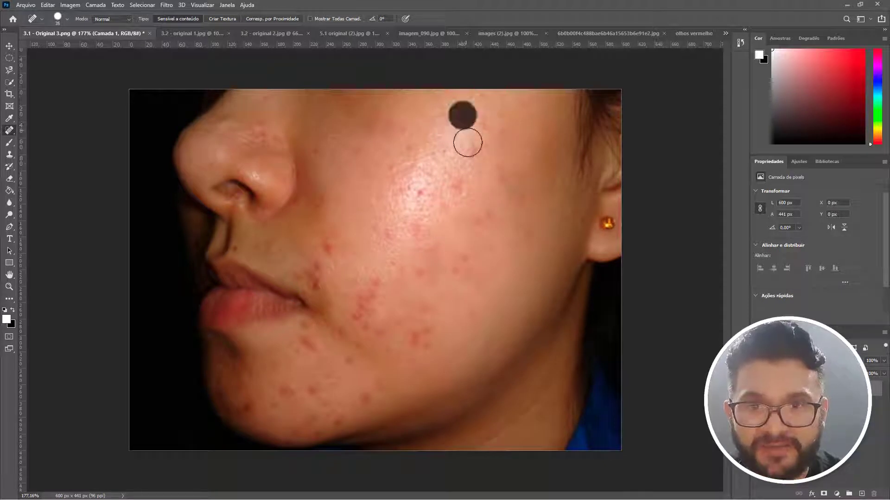
{"action": "left_click", "coordinate": [469, 155]}
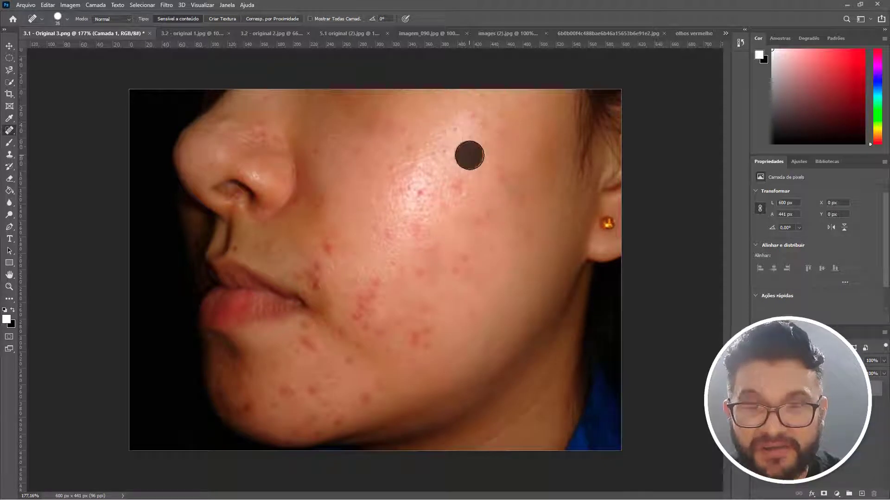
Step: Heal the blemishes on the lower cheek, on the chin and jaw, and beside the corner of the mouth
{"action": "left_click", "coordinate": [357, 319]}
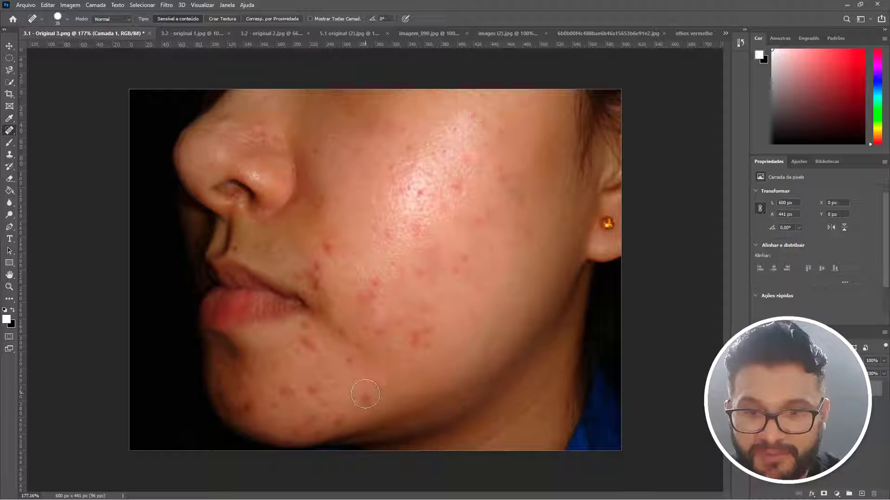
{"action": "left_click", "coordinate": [307, 342]}
{"action": "left_click", "coordinate": [316, 388]}
{"action": "left_click", "coordinate": [334, 411]}
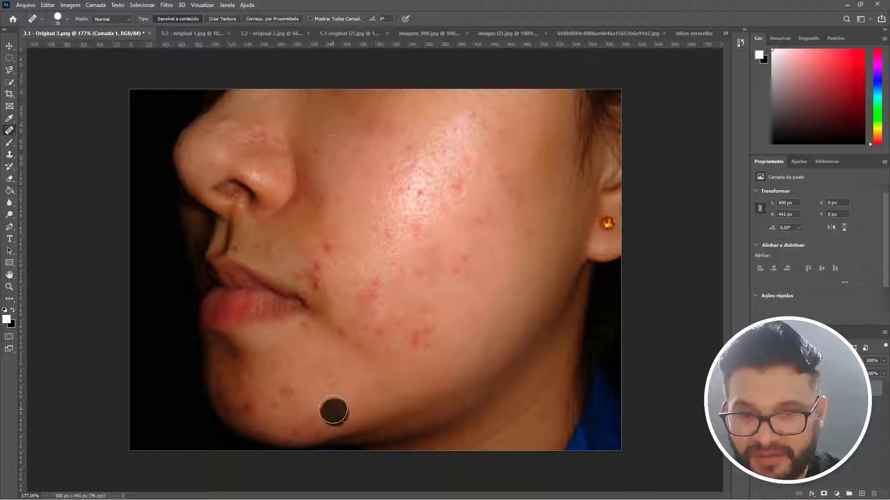
{"action": "left_click", "coordinate": [313, 276]}
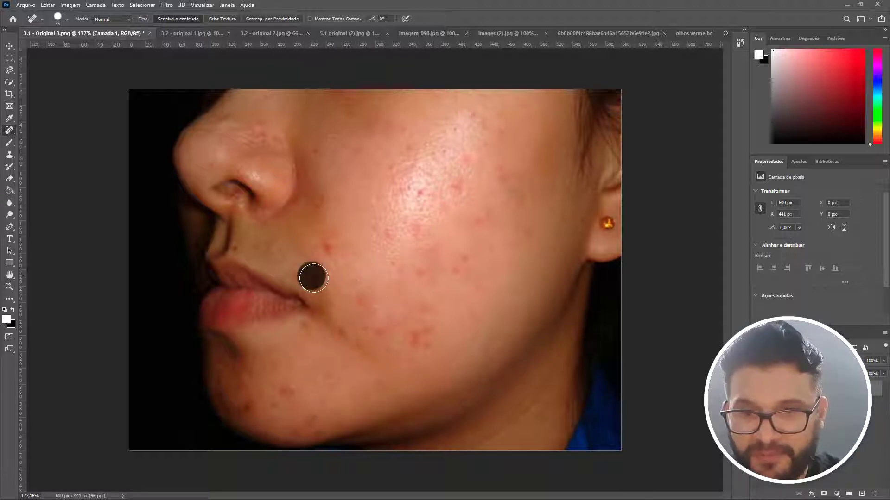
{"action": "left_click", "coordinate": [328, 242]}
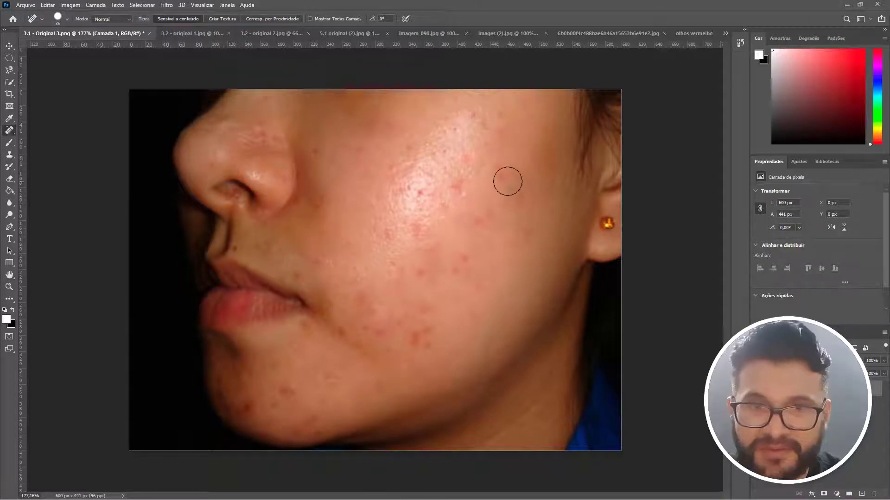
Step: Clean up the leftover red marks on the outer cheek, beside the highlight and across the central cheek
{"action": "left_click", "coordinate": [503, 175]}
{"action": "left_click", "coordinate": [455, 190]}
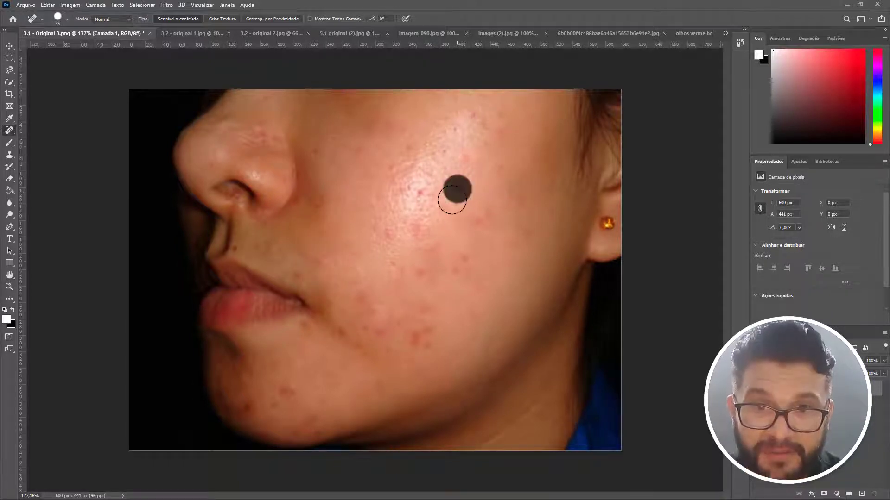
{"action": "left_click", "coordinate": [397, 298]}
{"action": "left_click", "coordinate": [409, 302]}
{"action": "left_click", "coordinate": [417, 272]}
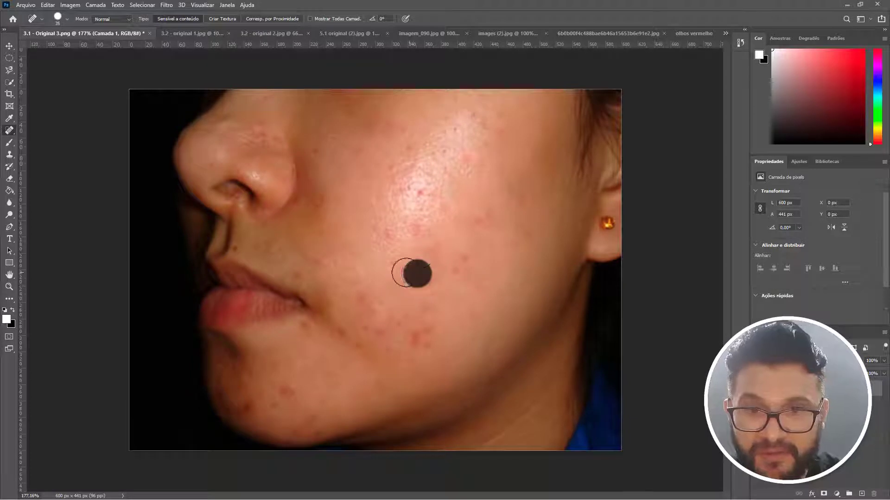
{"action": "left_click", "coordinate": [395, 270]}
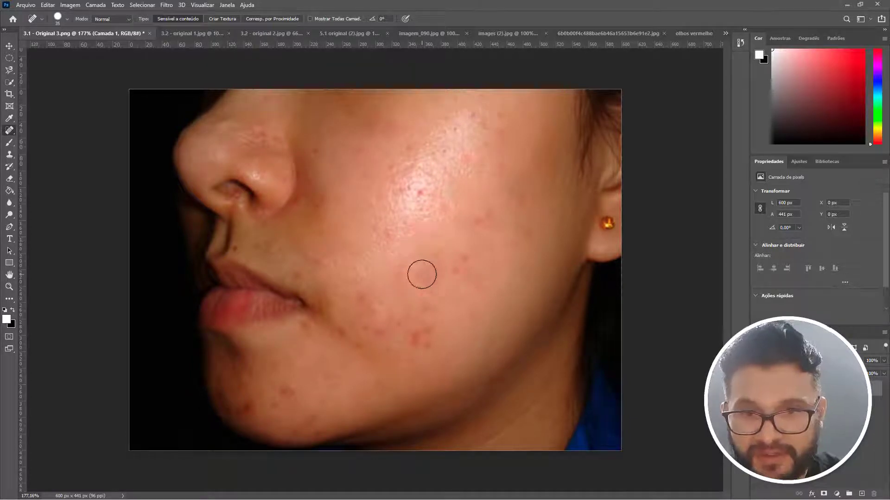
{"action": "left_click", "coordinate": [459, 262]}
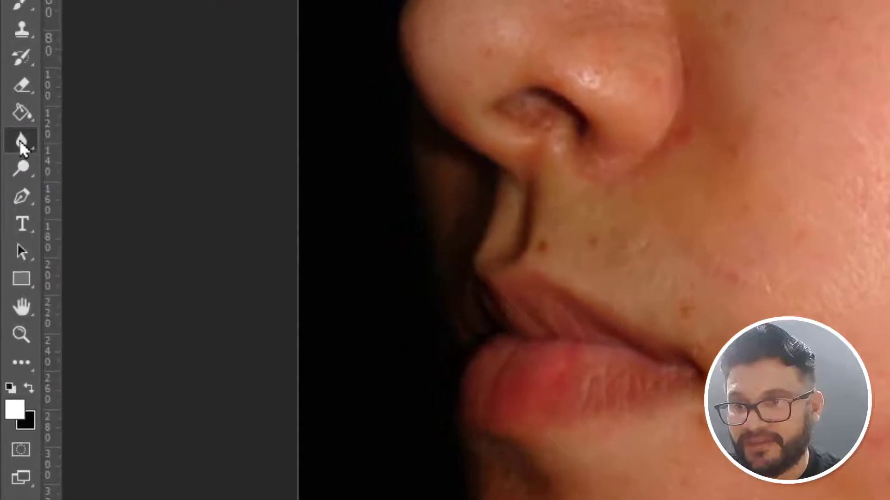
Step: Soften the skin texture on the cheek with the Blur tool, using a brush size of 150
{"action": "right_click", "coordinate": [21, 144]}
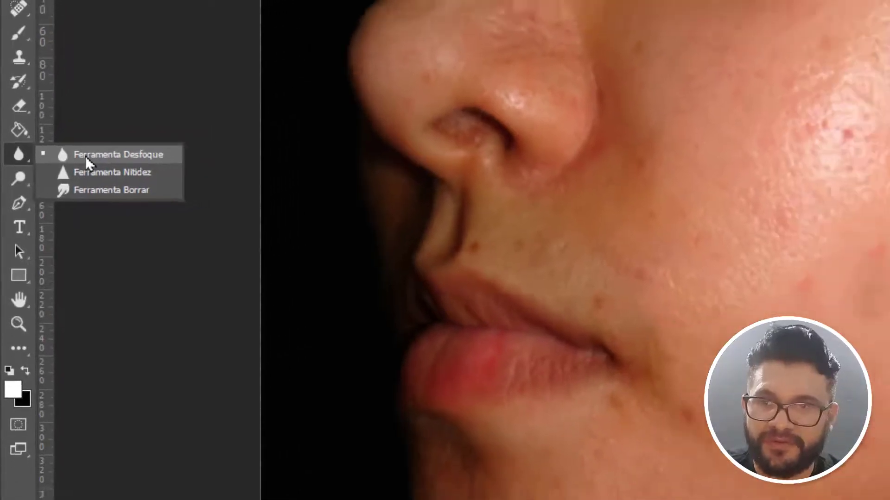
{"action": "left_click", "coordinate": [97, 141]}
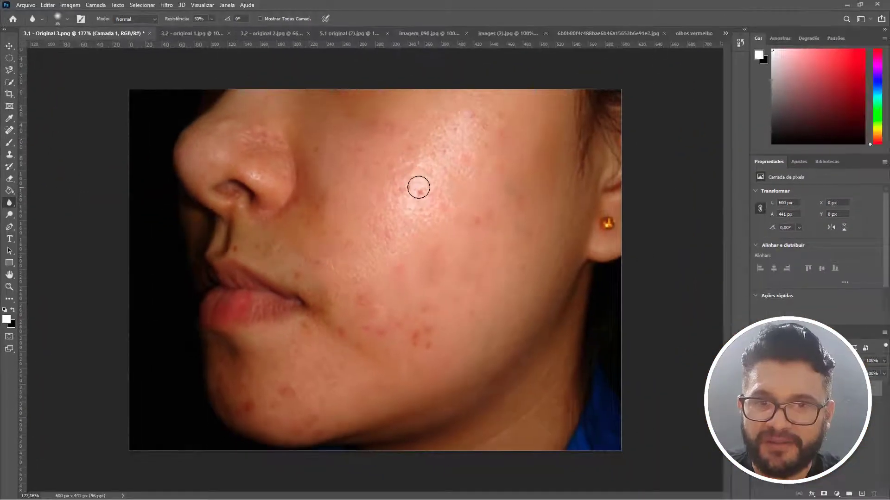
{"action": "key", "text": "bracketright"}
{"action": "key", "text": "bracketright"}
{"action": "key", "text": "bracketright"}
{"action": "key", "text": "bracketright"}
{"action": "key", "text": "bracketright"}
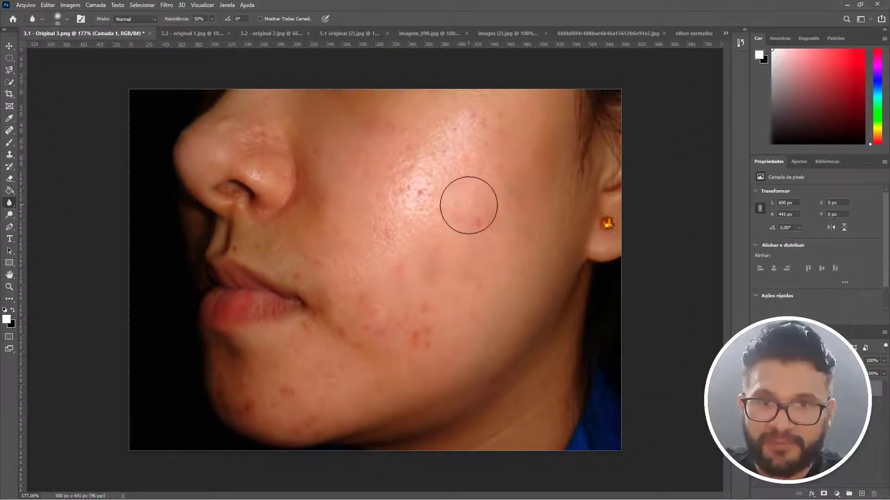
{"action": "key", "text": "bracketright"}
{"action": "key", "text": "bracketright"}
{"action": "key", "text": "bracketright"}
{"action": "key", "text": "bracketright"}
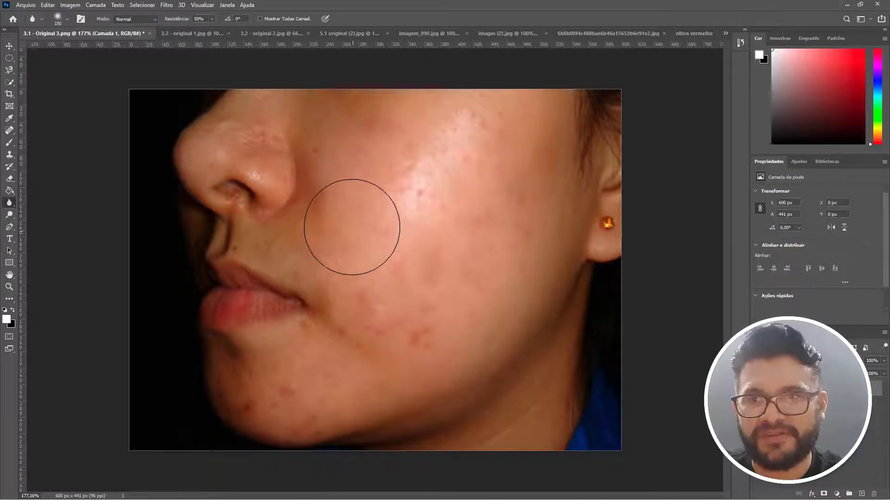
Step: Switch to the document 3.2 - original 1.jpg and activate the Spot Healing Brush tool
{"action": "left_click", "coordinate": [194, 37]}
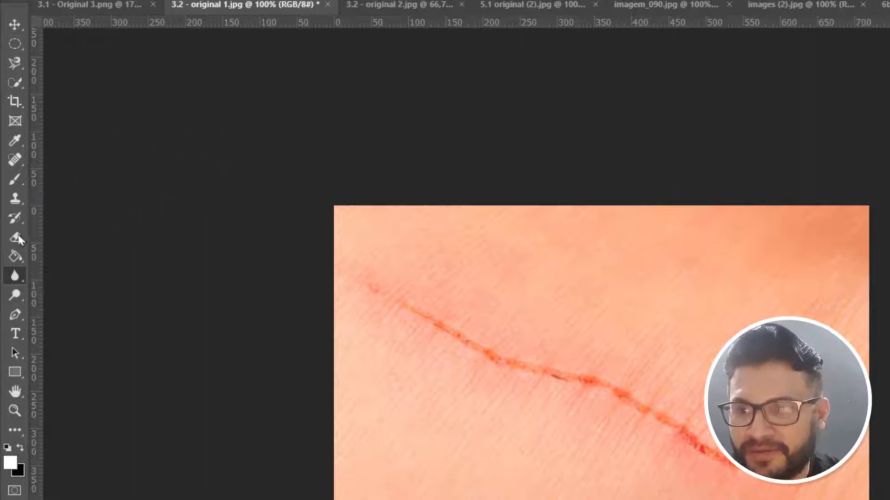
{"action": "right_click", "coordinate": [15, 160]}
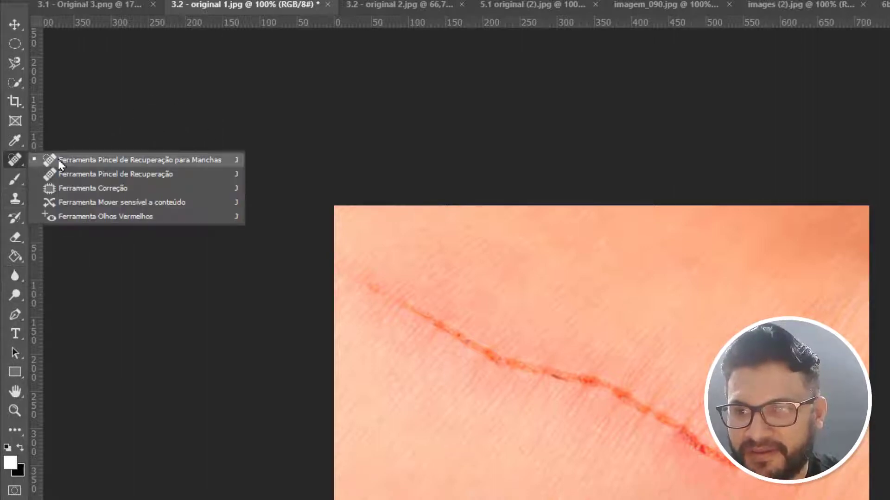
{"action": "left_click", "coordinate": [86, 162]}
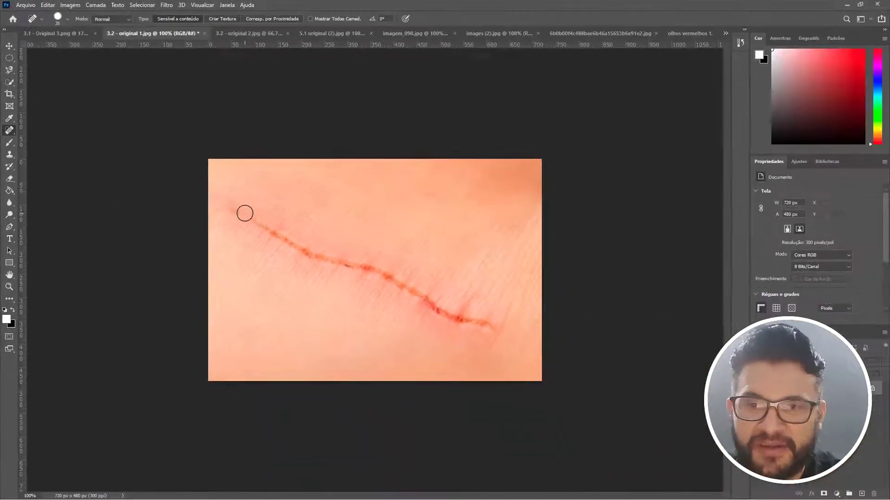
Step: Heal the red scar from its upper end to about its middle with short Spot Healing Brush strokes
{"action": "mouse_move", "coordinate": [235, 211]}
{"action": "left_mouse_down"}
{"action": "mouse_move", "coordinate": [310, 256]}
{"action": "mouse_move", "coordinate": [362, 268]}
{"action": "left_mouse_up"}
{"action": "left_click", "coordinate": [310, 255]}
{"action": "left_click", "coordinate": [303, 257]}
{"action": "left_click", "coordinate": [354, 260]}
{"action": "left_click", "coordinate": [366, 266]}
{"action": "left_click", "coordinate": [357, 265]}
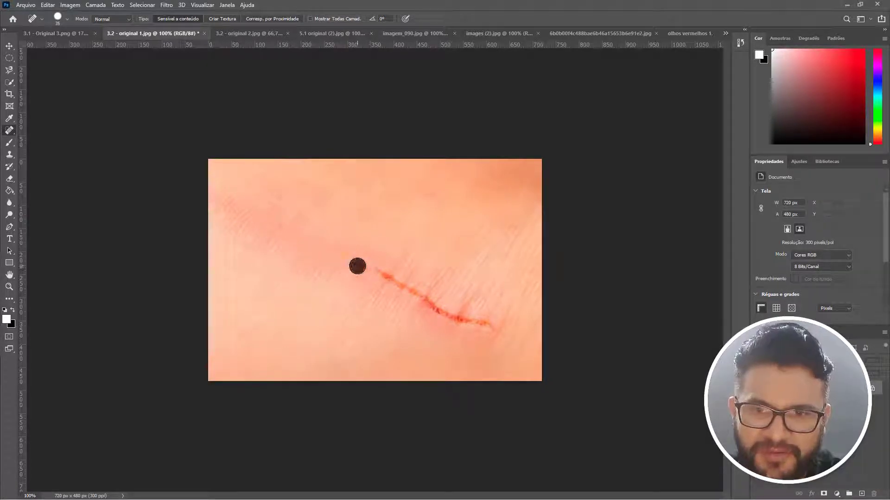
Step: Continue spot healing the scar just past its middle, covering the leftover red marks there
{"action": "left_click", "coordinate": [380, 274]}
{"action": "left_click", "coordinate": [389, 281]}
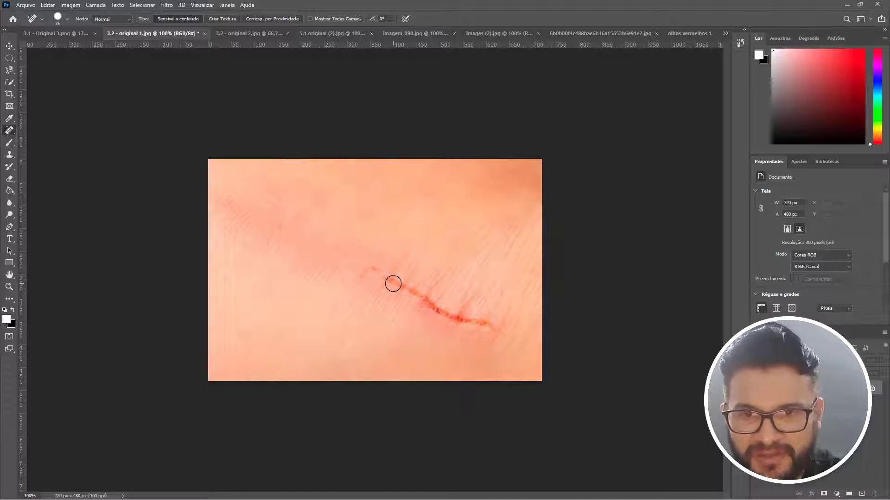
{"action": "left_click", "coordinate": [392, 284]}
{"action": "left_click", "coordinate": [375, 268]}
{"action": "left_click", "coordinate": [391, 282]}
{"action": "left_click_drag", "start_coordinate": [402, 289], "coordinate": [405, 290]}
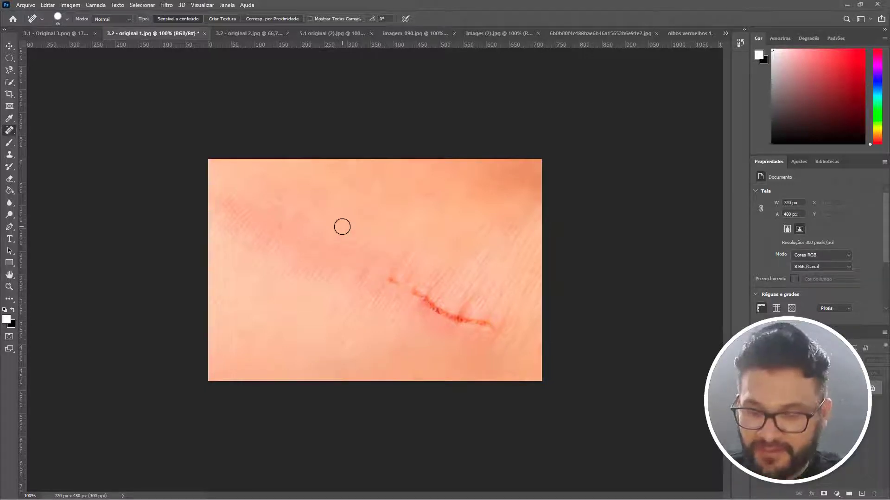
Step: Undo the spot healing strokes made along the scar
{"action": "key", "text": "ctrl+z"}
{"action": "key", "text": "ctrl+z"}
{"action": "key", "text": "ctrl+z"}
{"action": "key", "text": "ctrl+z"}
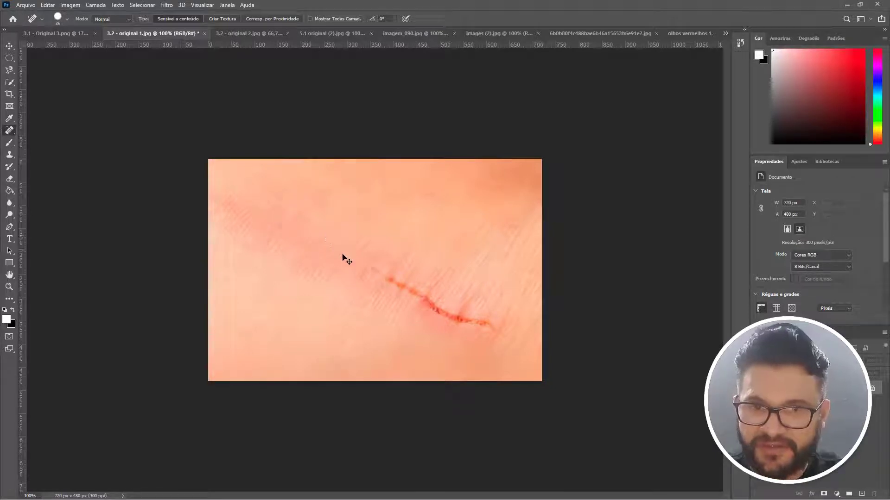
{"action": "key", "text": "ctrl+z"}
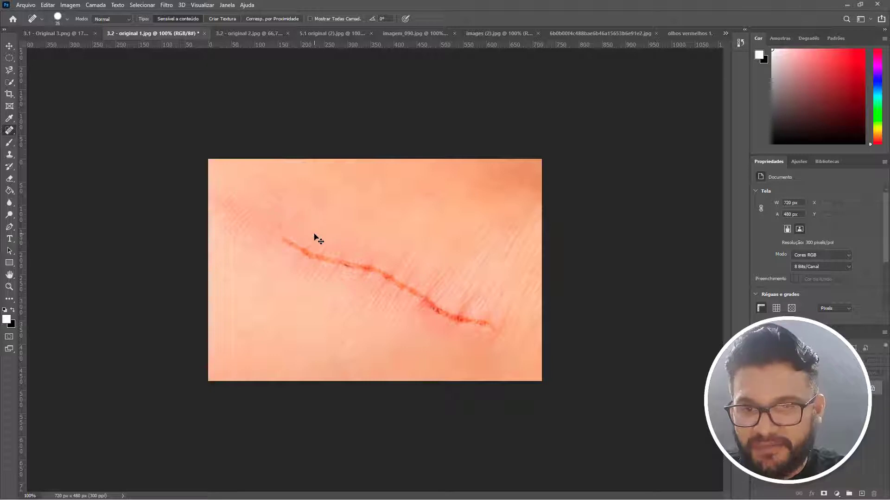
{"action": "key", "text": "ctrl+z"}
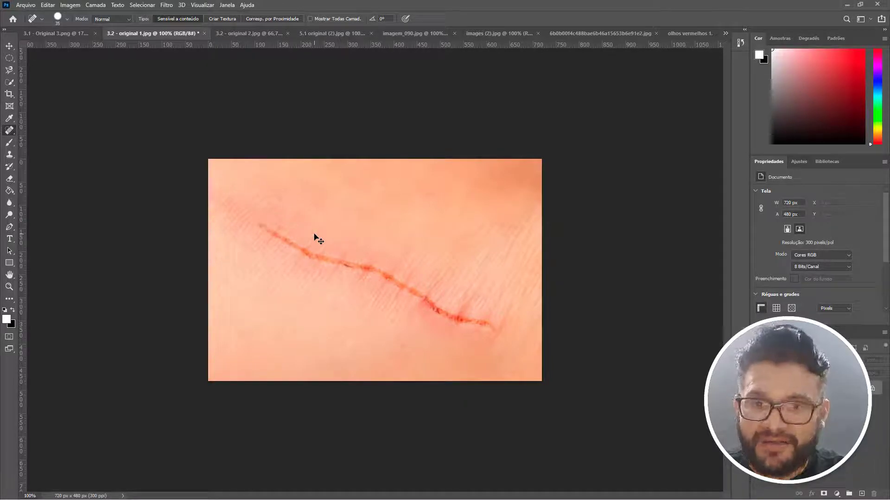
Step: Enlarge the Spot Healing Brush to 60 and paint over the scar along its full length
{"action": "key", "text": "bracketright"}
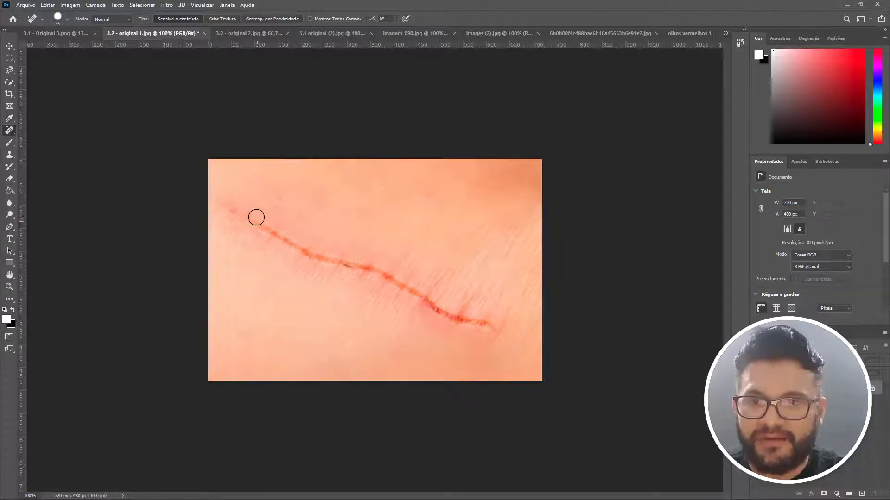
{"action": "key", "text": "bracketright"}
{"action": "key", "text": "bracketright"}
{"action": "left_click", "coordinate": [232, 209]}
{"action": "mouse_move", "coordinate": [231, 208]}
{"action": "left_mouse_down"}
{"action": "mouse_move", "coordinate": [268, 238]}
{"action": "mouse_move", "coordinate": [328, 254]}
{"action": "mouse_move", "coordinate": [490, 328]}
{"action": "left_mouse_up"}
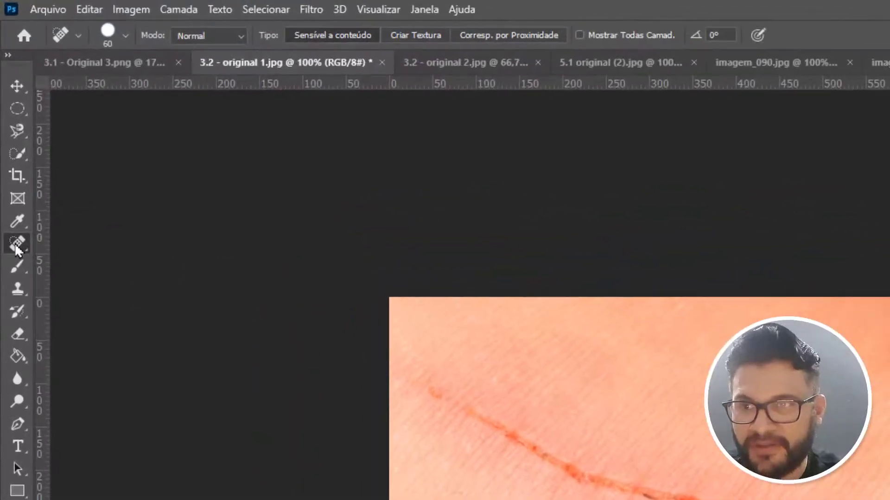
Step: Activate the Healing Brush tool and try to paint on the scar's upper end without a source point
{"action": "right_click", "coordinate": [16, 246]}
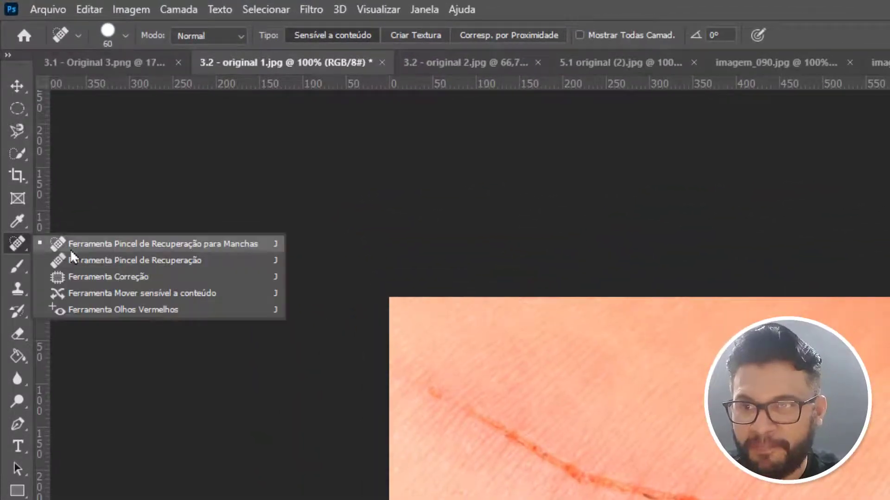
{"action": "left_click", "coordinate": [171, 260]}
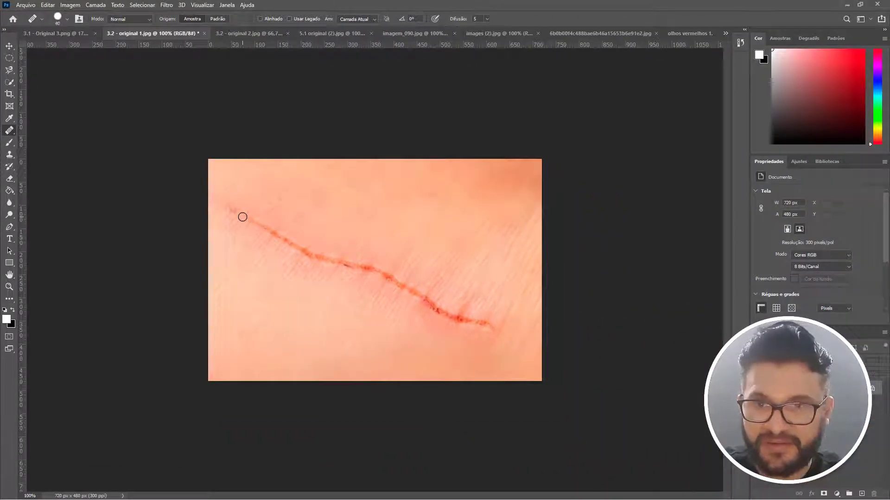
{"action": "left_click", "coordinate": [232, 206]}
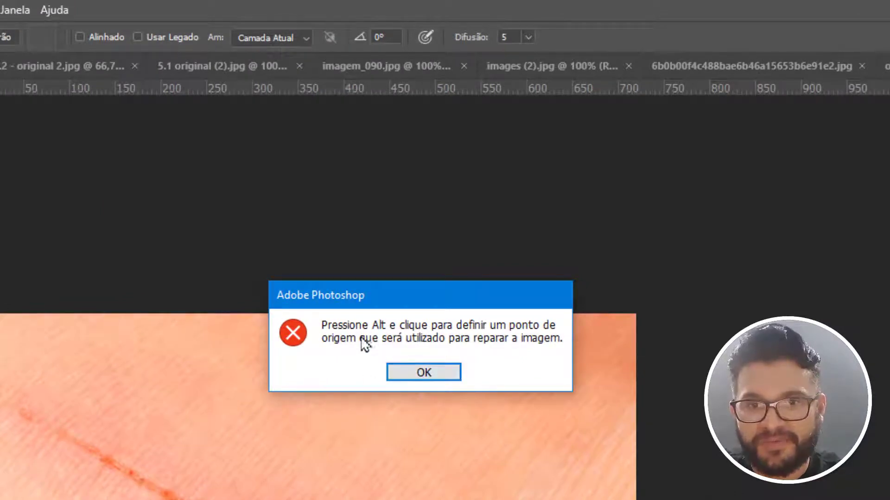
{"action": "left_click", "coordinate": [422, 373]}
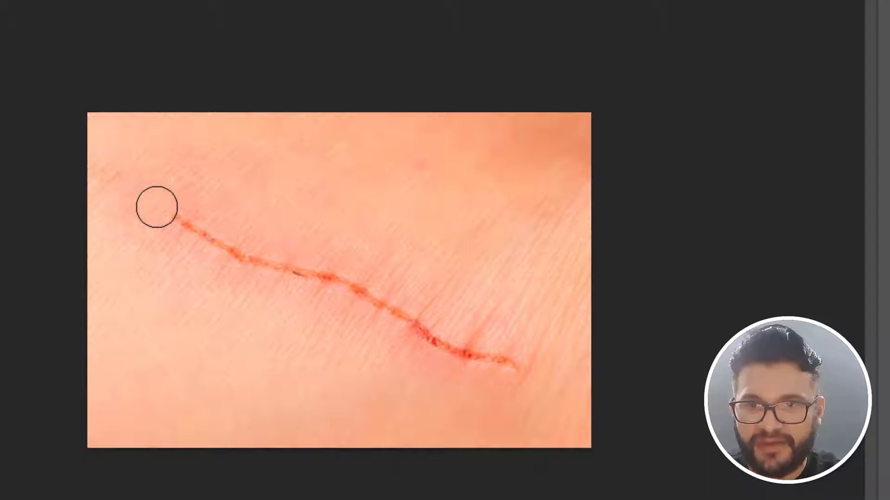
Step: Heal the upper half of the scar with the Healing Brush, sampling clean skin just above it
{"action": "left_click_drag", "start_coordinate": [176, 219], "coordinate": [253, 261]}
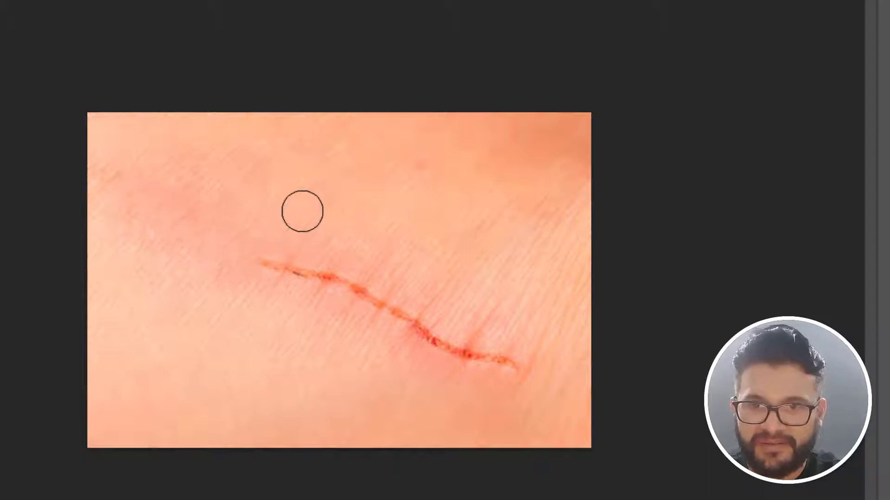
{"action": "left_click", "coordinate": [291, 234], "text": "alt"}
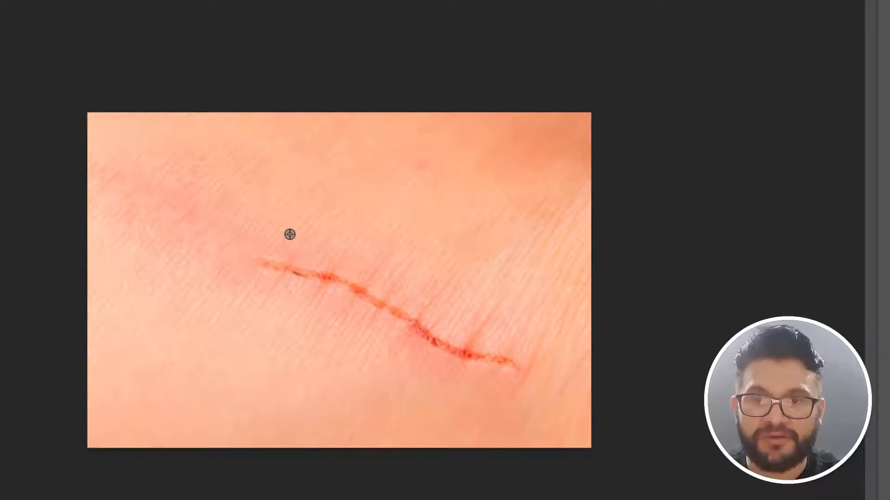
{"action": "mouse_move", "coordinate": [290, 235]}
{"action": "left_mouse_down"}
{"action": "mouse_move", "coordinate": [270, 265]}
{"action": "mouse_move", "coordinate": [329, 249]}
{"action": "mouse_move", "coordinate": [300, 275]}
{"action": "mouse_move", "coordinate": [348, 258]}
{"action": "mouse_move", "coordinate": [334, 276]}
{"action": "left_mouse_up"}
{"action": "key", "text": "ctrl+z"}
{"action": "left_click", "coordinate": [330, 249], "text": "alt"}
{"action": "left_click", "coordinate": [357, 254], "text": "alt"}
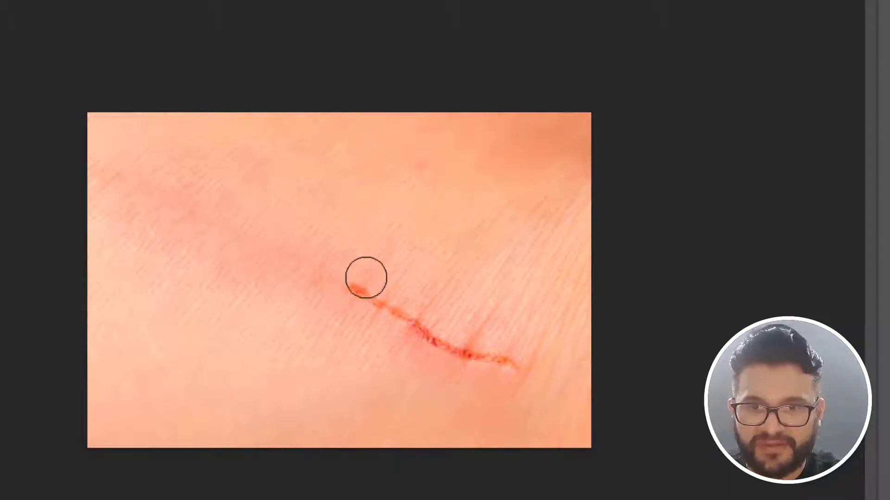
{"action": "left_click", "coordinate": [354, 291]}
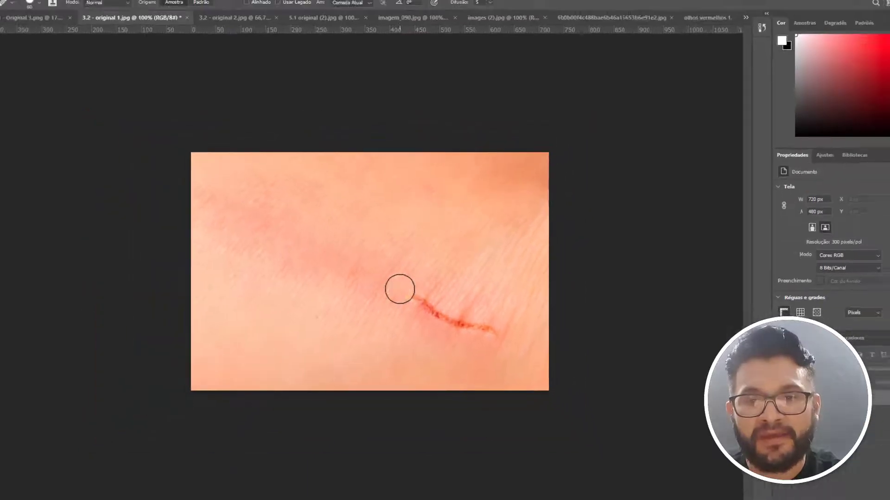
Step: Heal the lower half of the scar to its end, resampling nearby clean skin for each section
{"action": "left_click", "coordinate": [428, 280], "text": "alt"}
{"action": "left_click", "coordinate": [415, 299]}
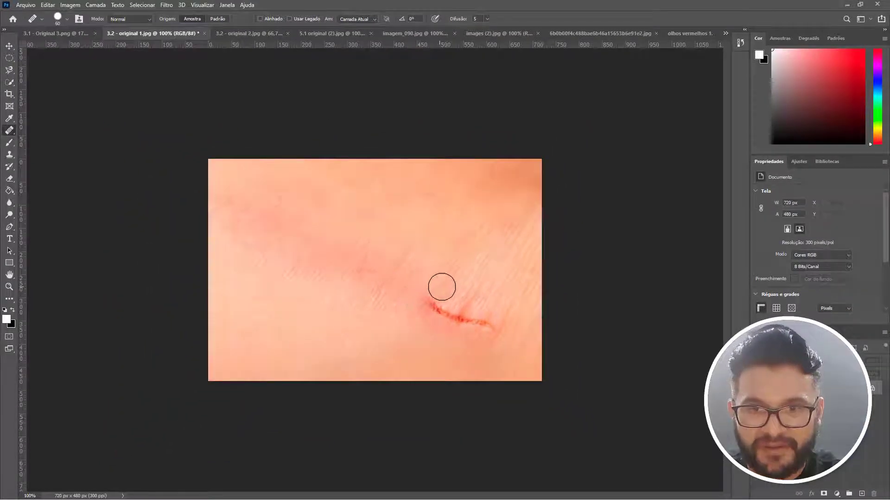
{"action": "left_click", "coordinate": [447, 290], "text": "alt"}
{"action": "left_click", "coordinate": [436, 307]}
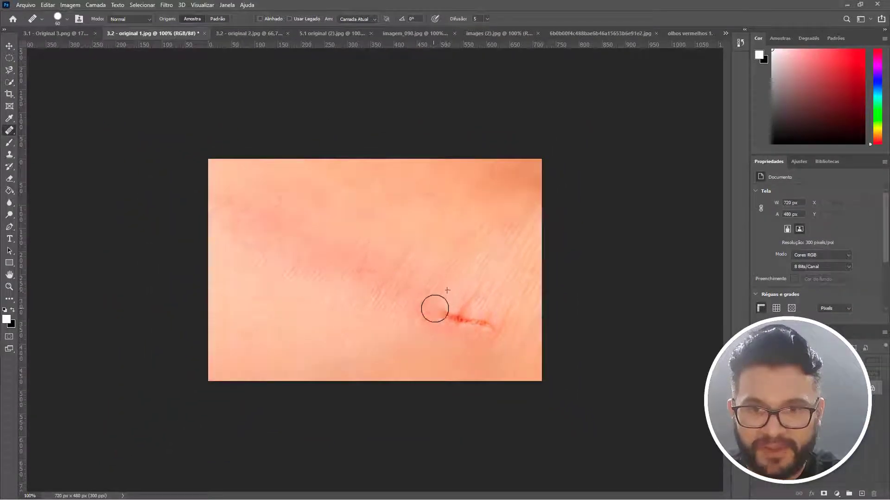
{"action": "left_click", "coordinate": [459, 301], "text": "alt"}
{"action": "left_click", "coordinate": [451, 314]}
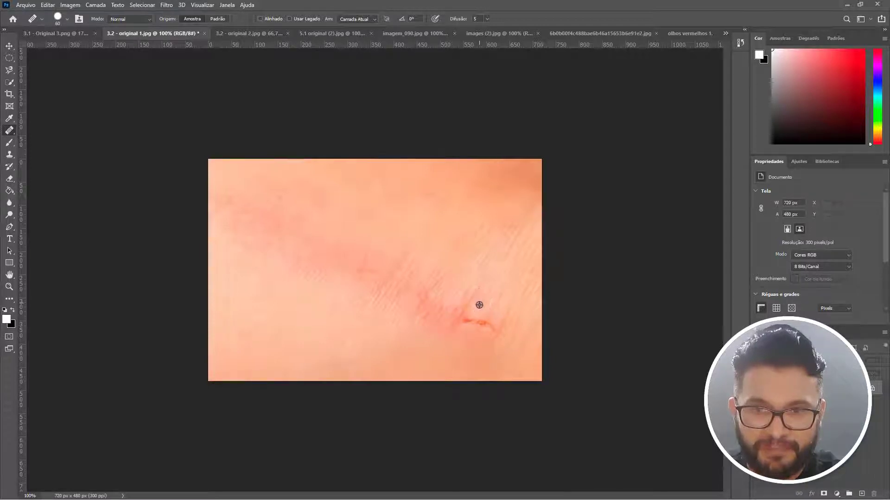
{"action": "left_click", "coordinate": [479, 304], "text": "alt"}
{"action": "left_click", "coordinate": [471, 318]}
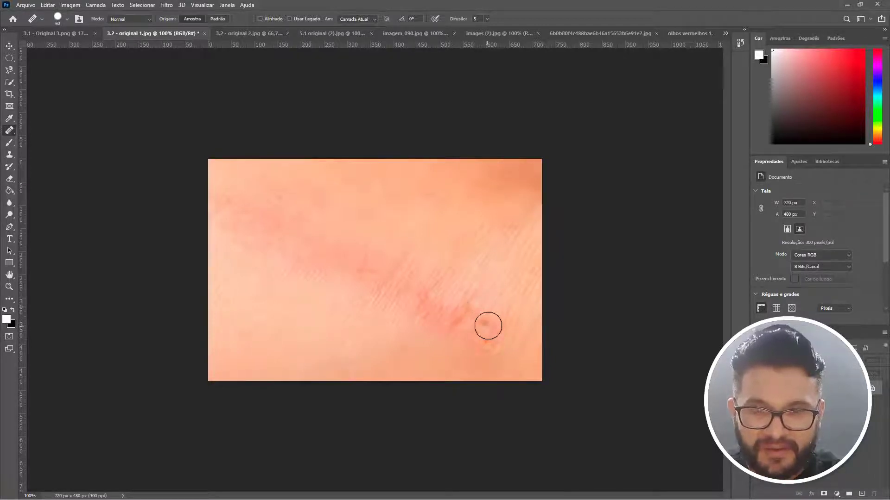
{"action": "left_click", "coordinate": [488, 321]}
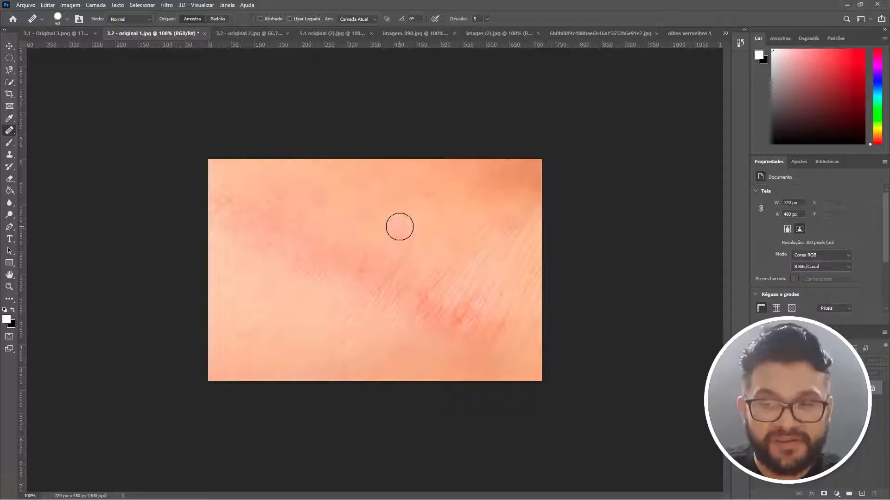
Step: Undo the Healing Brush strokes to bring back the original scar
{"action": "key", "text": "ctrl+z"}
{"action": "key", "text": "ctrl+z"}
{"action": "key", "text": "ctrl+z"}
{"action": "key", "text": "ctrl+z"}
{"action": "key", "text": "ctrl+z"}
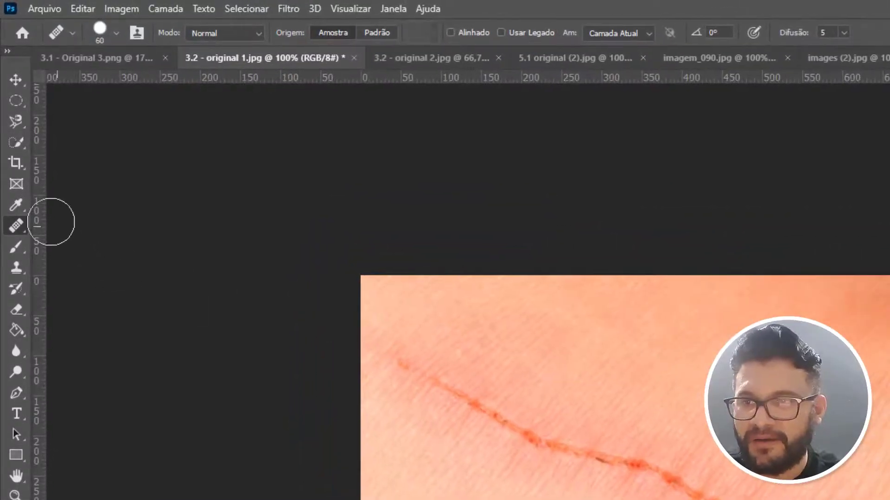
Step: Activate the Patch tool and draw a closed outline around the entire red scar
{"action": "right_click", "coordinate": [17, 226]}
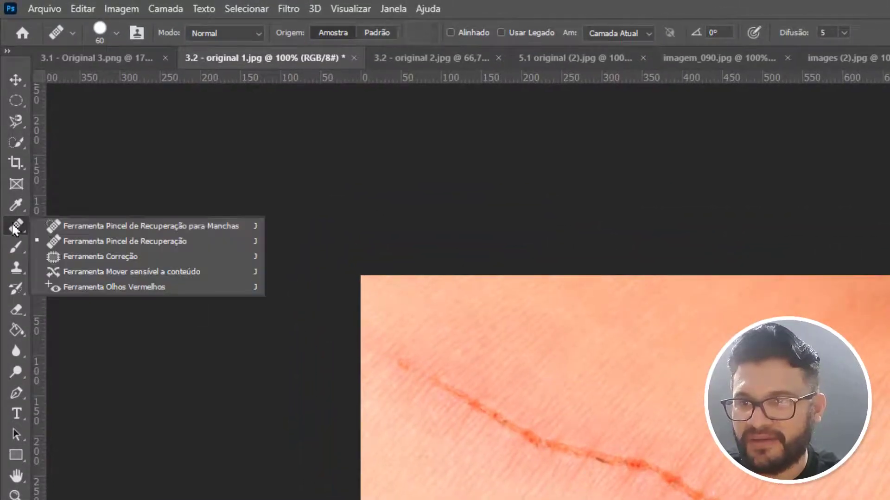
{"action": "left_click", "coordinate": [136, 256]}
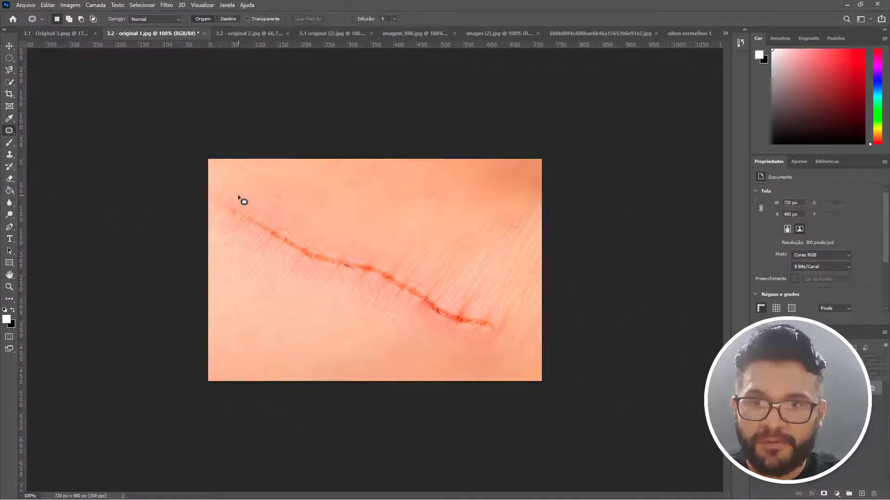
{"action": "mouse_move", "coordinate": [254, 204]}
{"action": "left_mouse_down"}
{"action": "mouse_move", "coordinate": [457, 288]}
{"action": "mouse_move", "coordinate": [507, 326]}
{"action": "mouse_move", "coordinate": [498, 343]}
{"action": "mouse_move", "coordinate": [440, 335]}
{"action": "mouse_move", "coordinate": [248, 239]}
{"action": "left_mouse_up"}
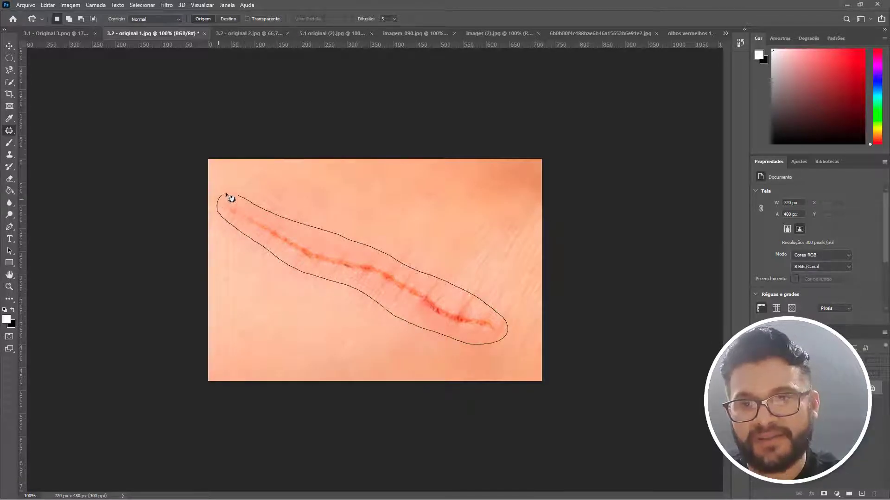
{"action": "left_click_drag", "start_coordinate": [226, 195], "coordinate": [244, 200]}
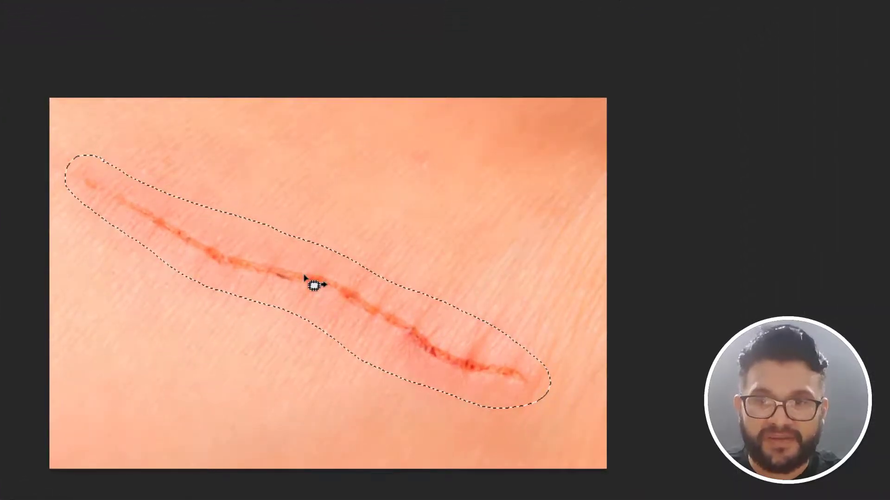
Step: Patch the outlined scar with the clean skin above it and clear the selection
{"action": "left_click_drag", "start_coordinate": [314, 285], "coordinate": [345, 230]}
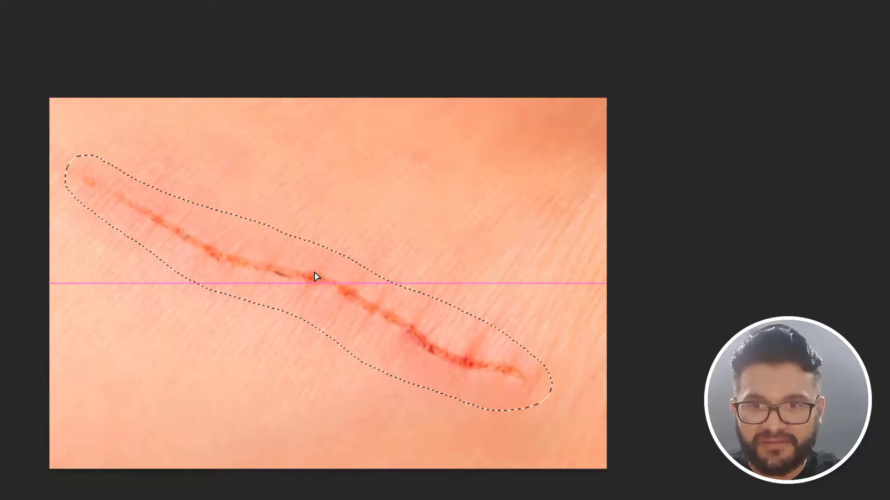
{"action": "left_click_drag", "start_coordinate": [314, 276], "coordinate": [368, 207]}
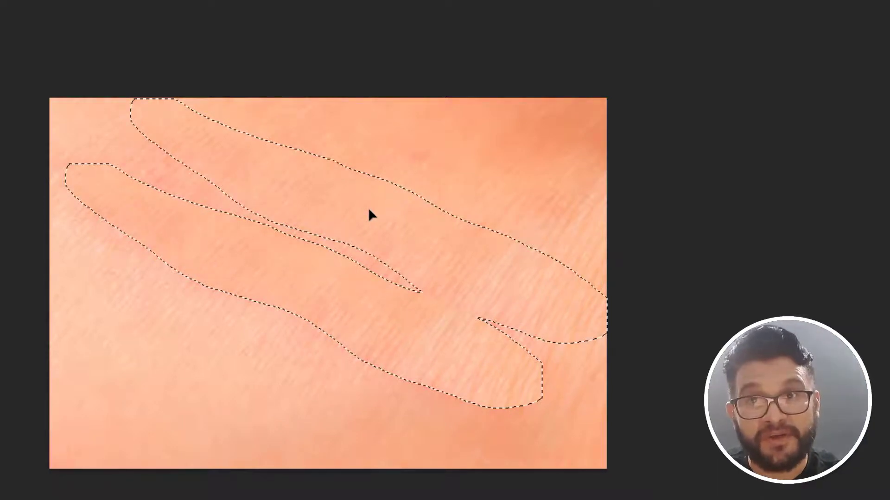
{"action": "left_click_drag", "start_coordinate": [368, 207], "coordinate": [368, 208]}
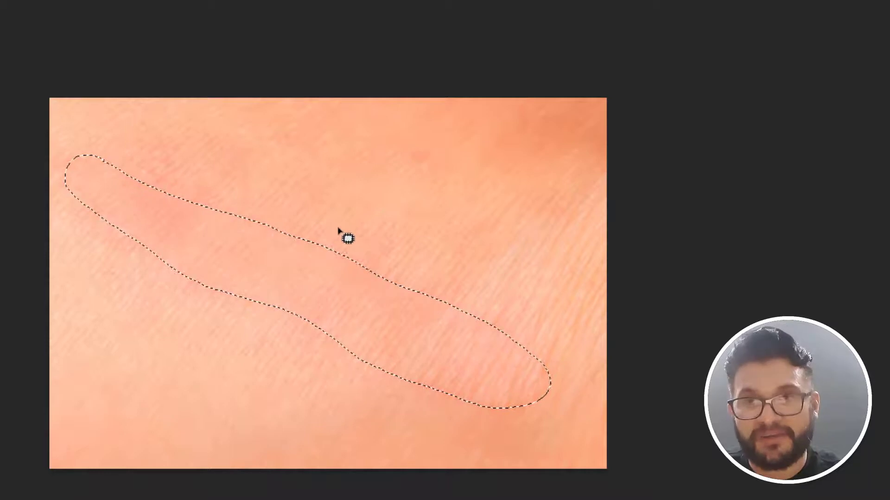
{"action": "key", "text": "ctrl+d"}
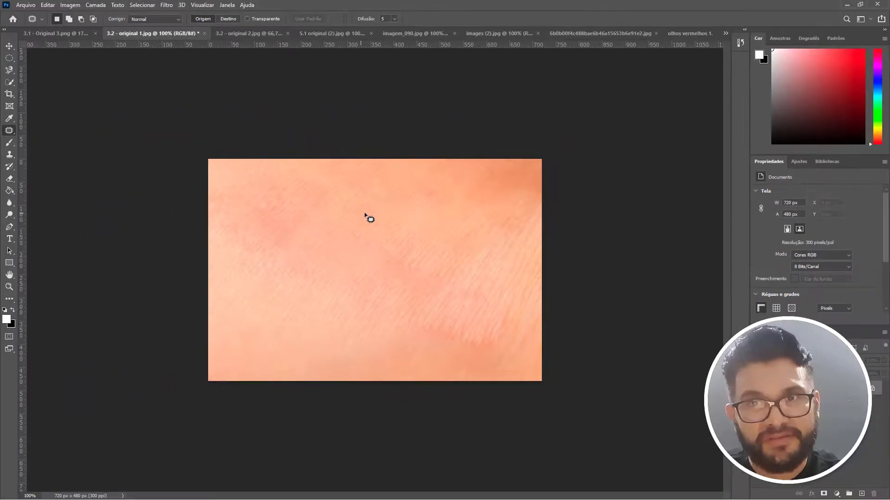
Step: Switch to the document 3.2 - original 2.jpg and outline the pale cheek scar with the Patch tool
{"action": "left_click", "coordinate": [249, 34]}
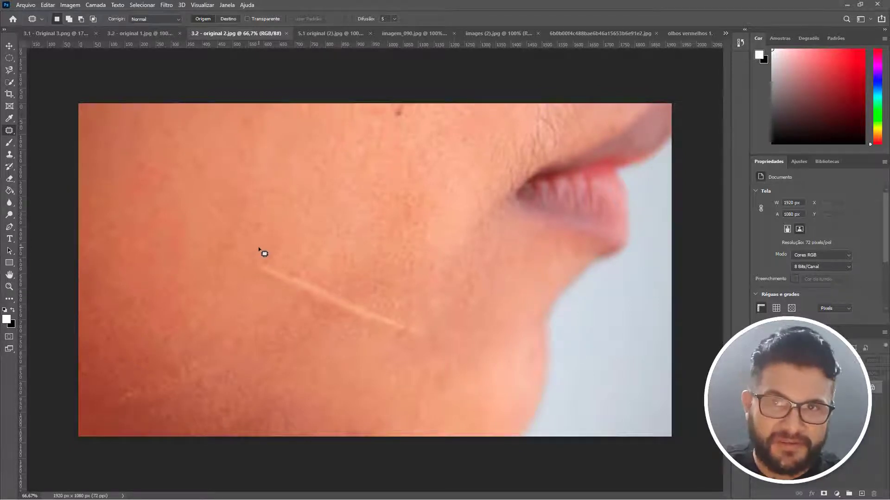
{"action": "mouse_move", "coordinate": [258, 246]}
{"action": "left_mouse_down"}
{"action": "mouse_move", "coordinate": [446, 324]}
{"action": "mouse_move", "coordinate": [442, 351]}
{"action": "mouse_move", "coordinate": [382, 341]}
{"action": "mouse_move", "coordinate": [272, 294]}
{"action": "mouse_move", "coordinate": [239, 274]}
{"action": "mouse_move", "coordinate": [240, 257]}
{"action": "mouse_move", "coordinate": [268, 252]}
{"action": "left_mouse_up"}
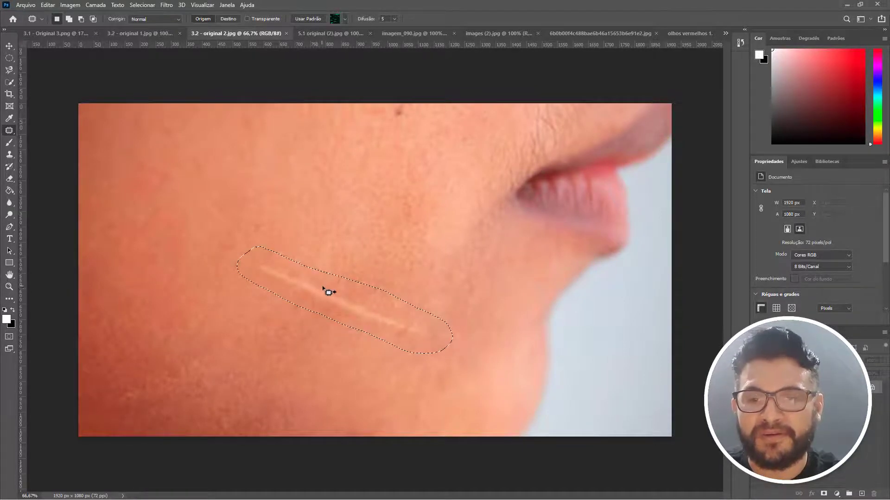
Step: Patch the outlined pale cheek scar with the clean skin just above it and clear the selection
{"action": "left_click_drag", "start_coordinate": [326, 287], "coordinate": [345, 245]}
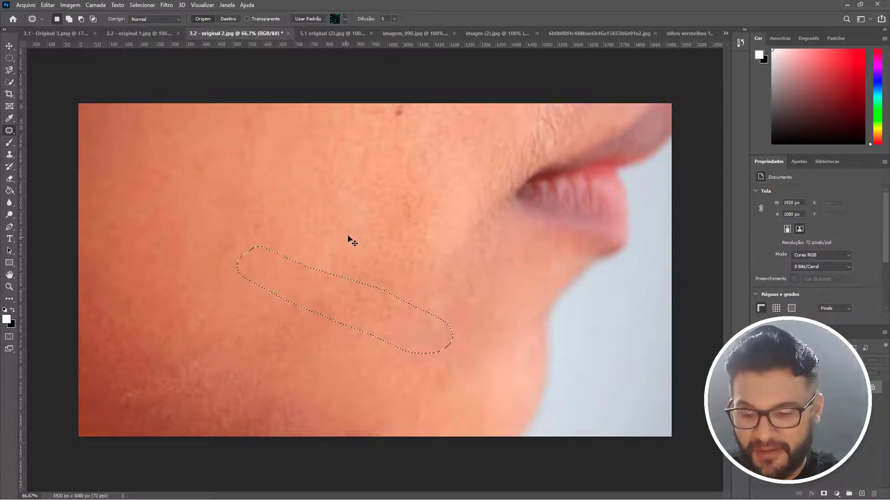
{"action": "key", "text": "ctrl+d"}
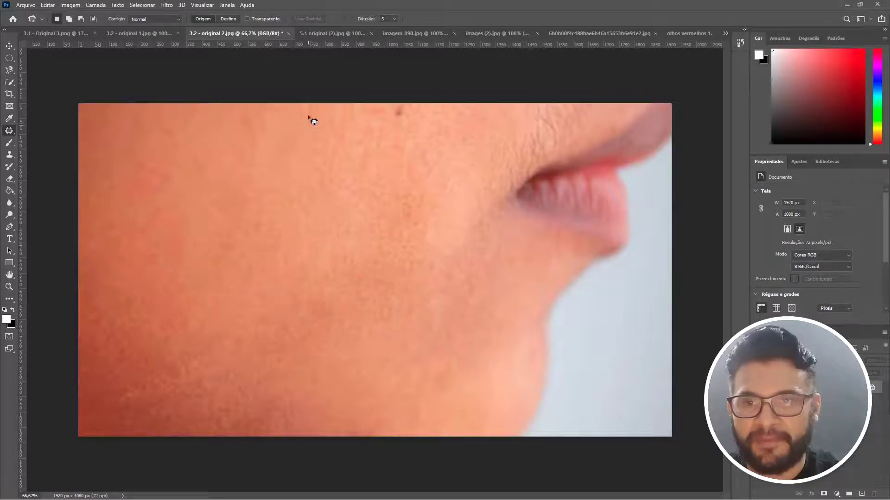
Step: Switch to the document 5.1 original (2).jpg and activate the Red Eye tool
{"action": "left_click", "coordinate": [326, 34]}
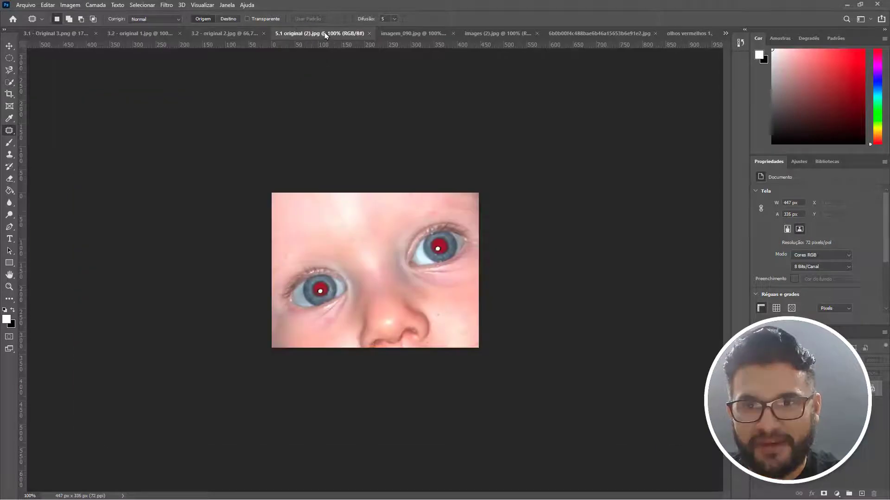
{"action": "right_click", "coordinate": [9, 131]}
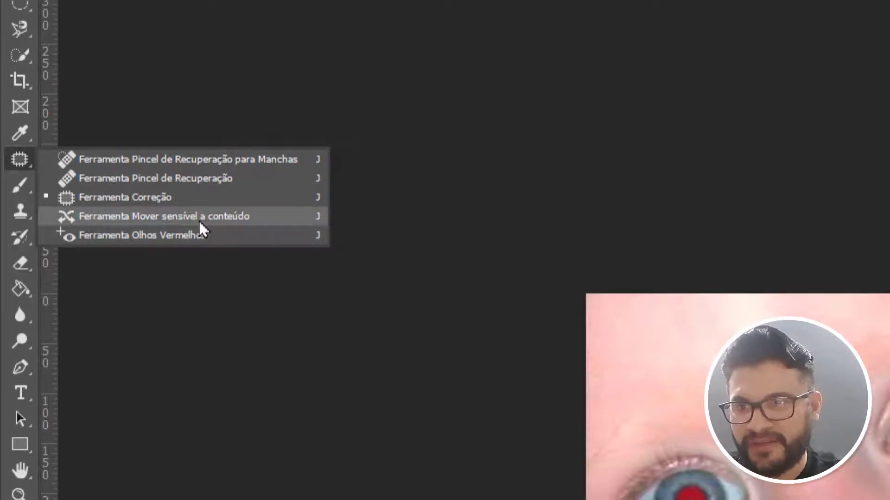
{"action": "left_click", "coordinate": [177, 235]}
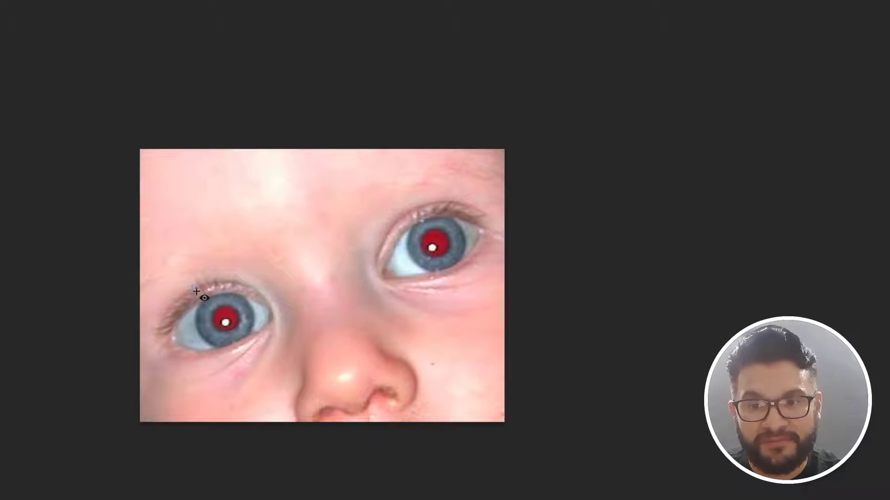
Step: Correct the red pupil of the baby's lower eye, undoing the first correction and redoing it with an area framing the whole iris
{"action": "left_click", "coordinate": [254, 348]}
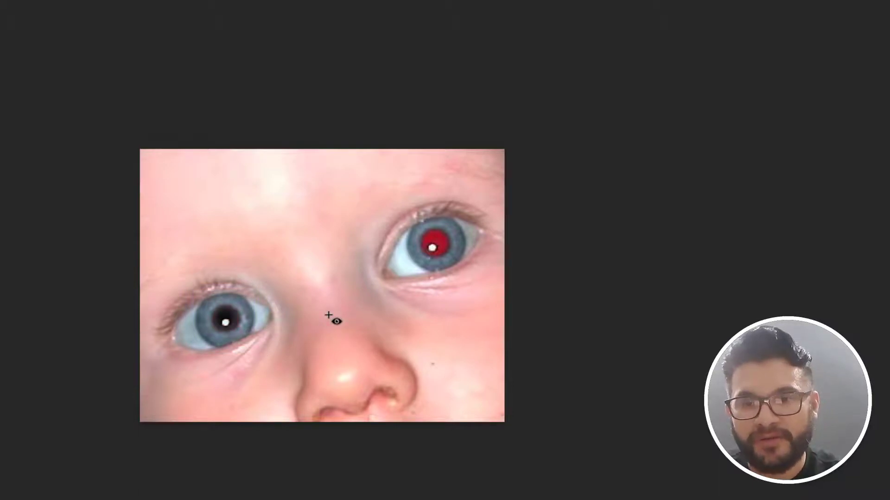
{"action": "key", "text": "ctrl+z"}
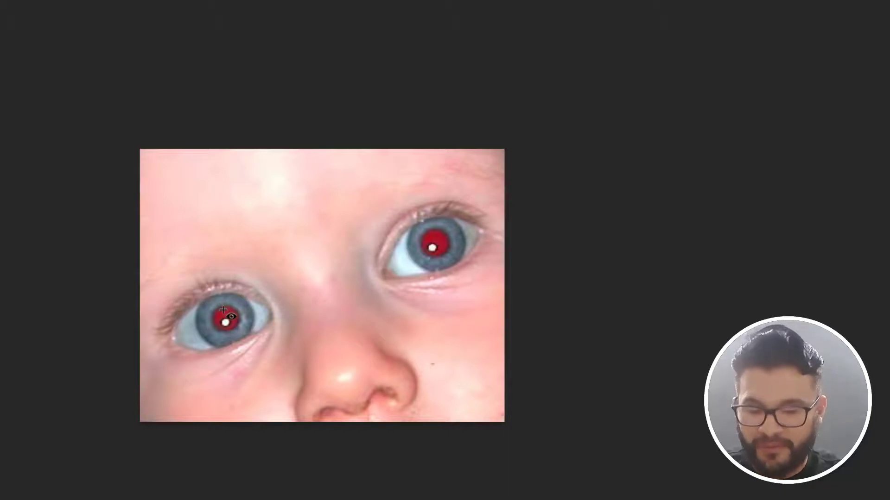
{"action": "key", "text": "ctrl+plus"}
{"action": "key", "text": "ctrl+plus"}
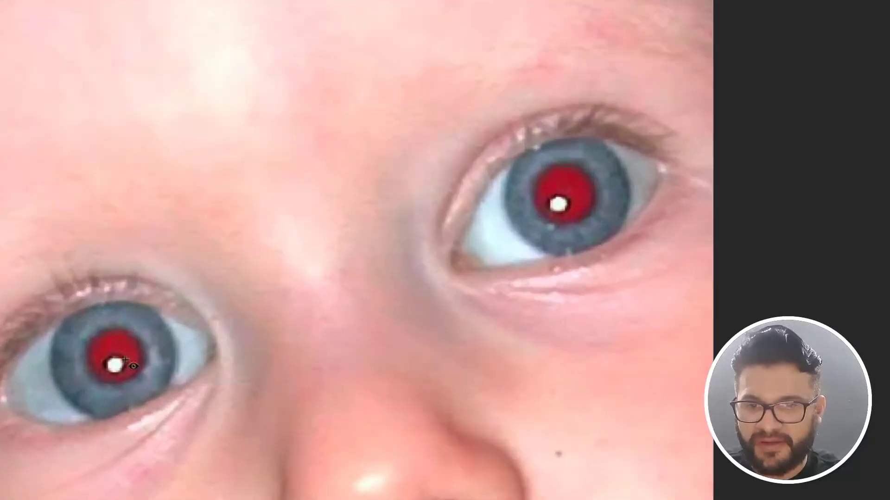
{"action": "left_click_drag", "start_coordinate": [69, 320], "coordinate": [182, 424]}
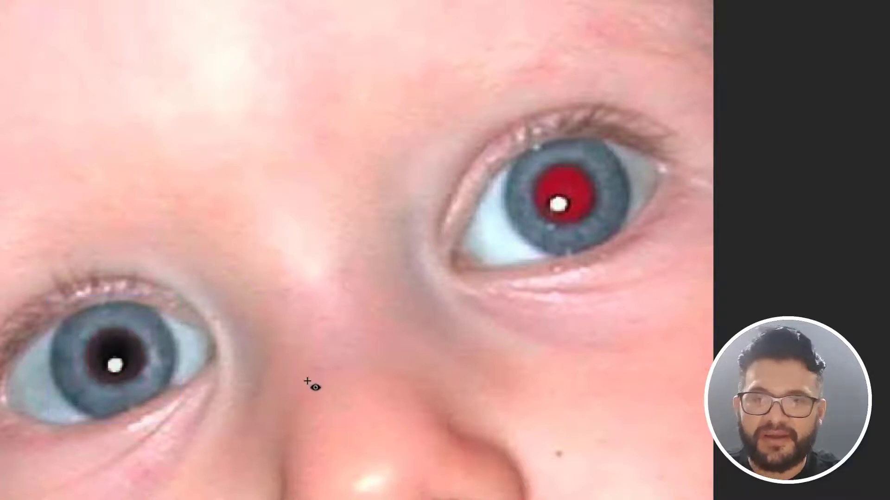